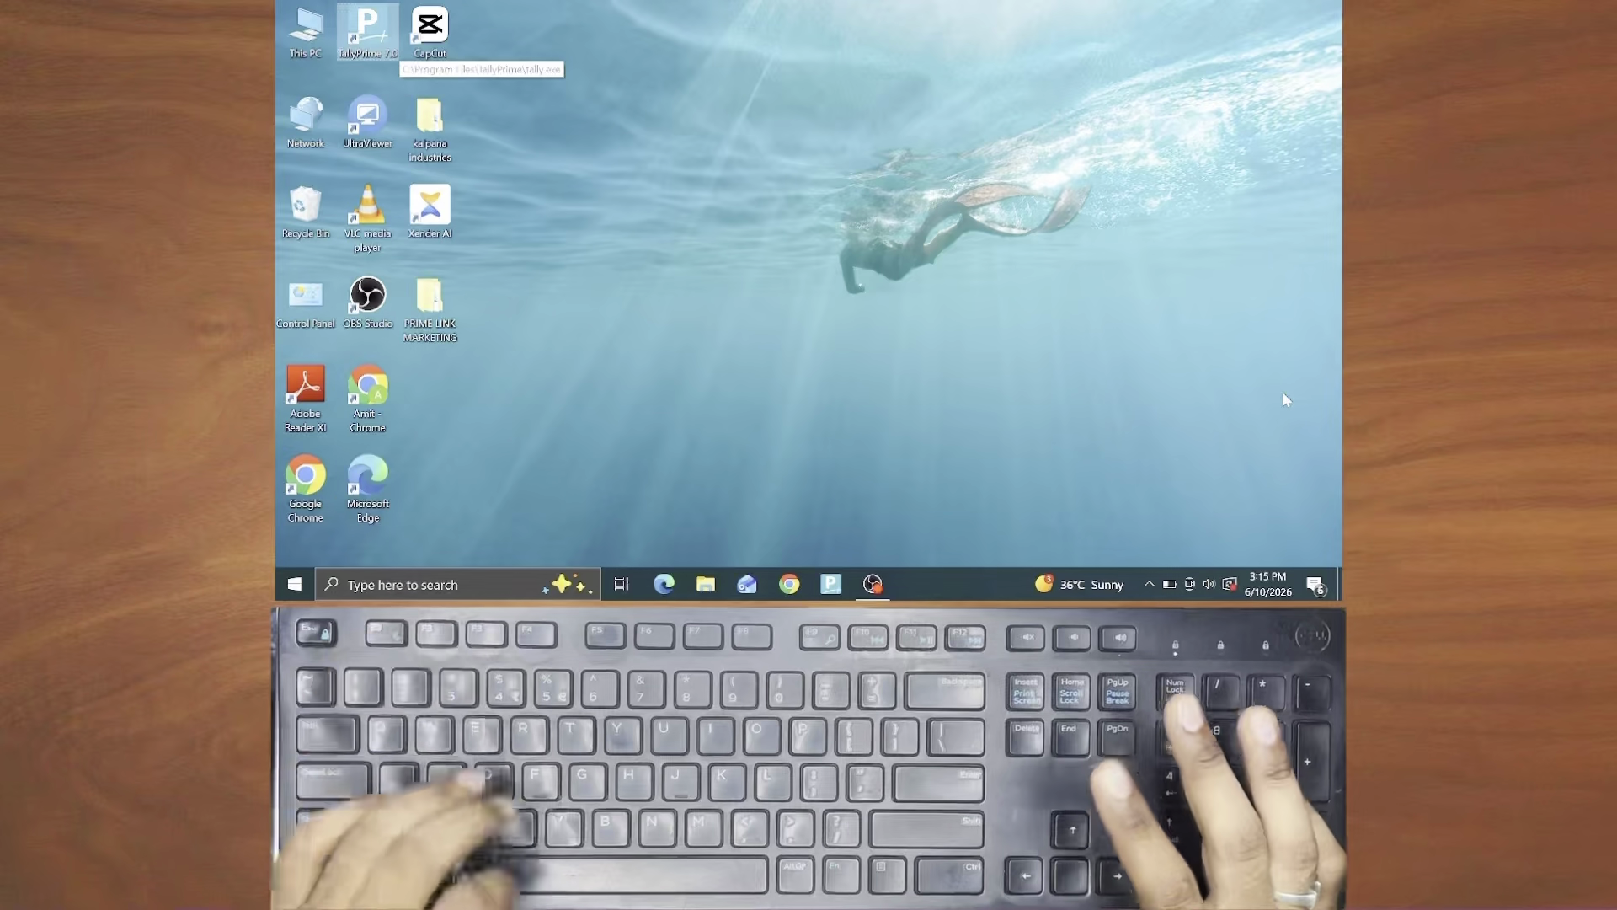
{"action": "key", "text": "Down"}
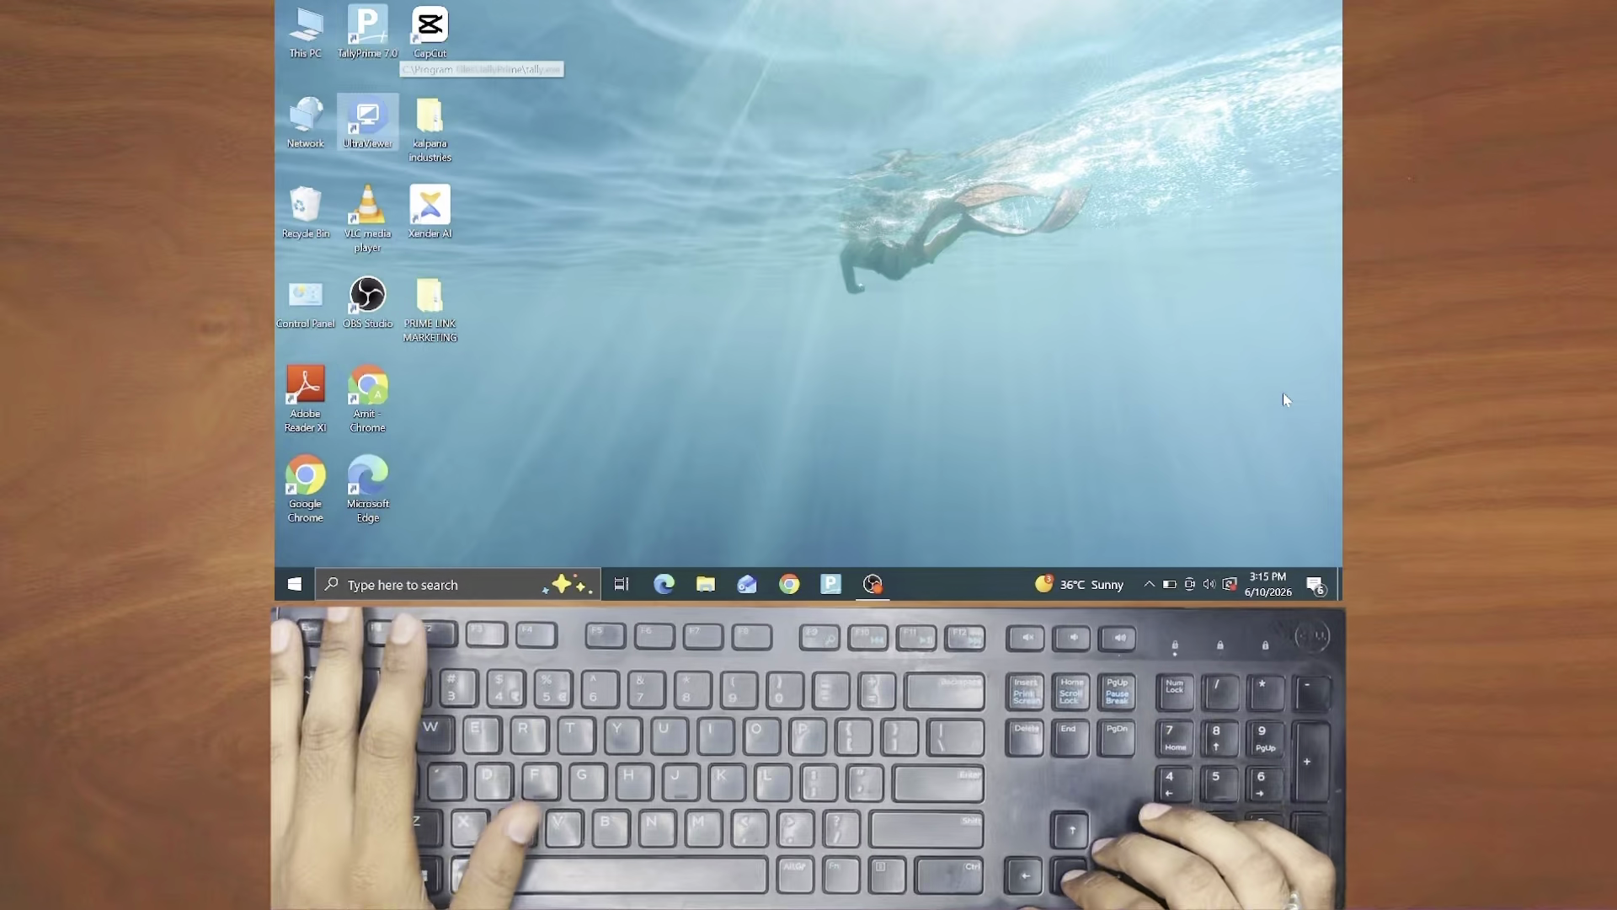
{"action": "key", "text": "Down"}
{"action": "key", "text": "Down"}
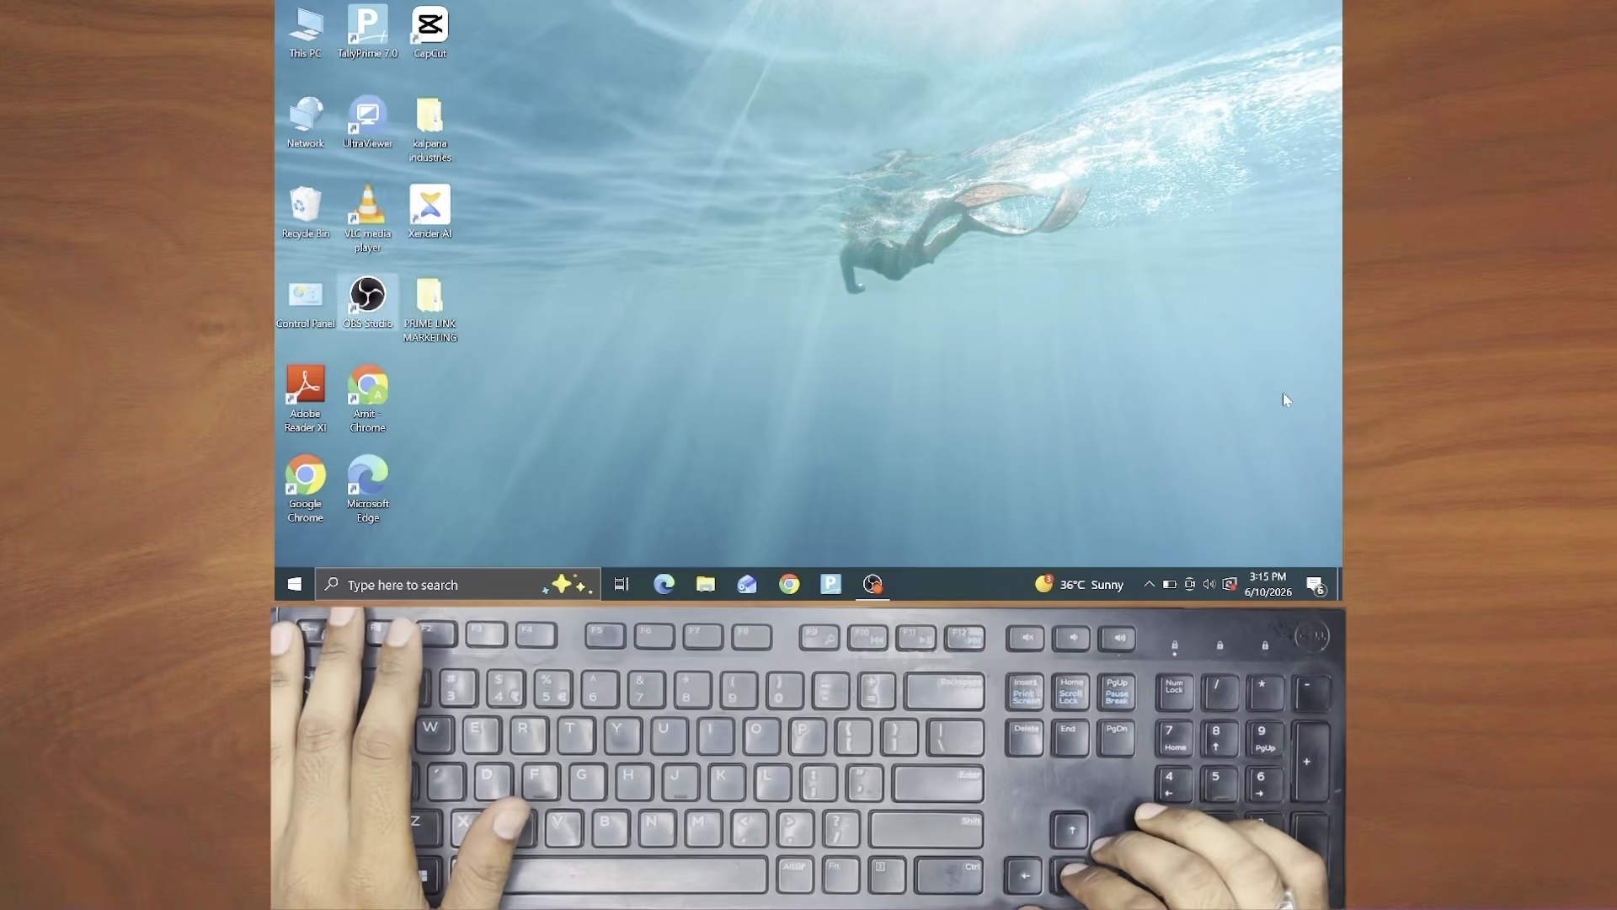
{"action": "key", "text": "Up"}
{"action": "key", "text": "Up"}
{"action": "key", "text": "Up"}
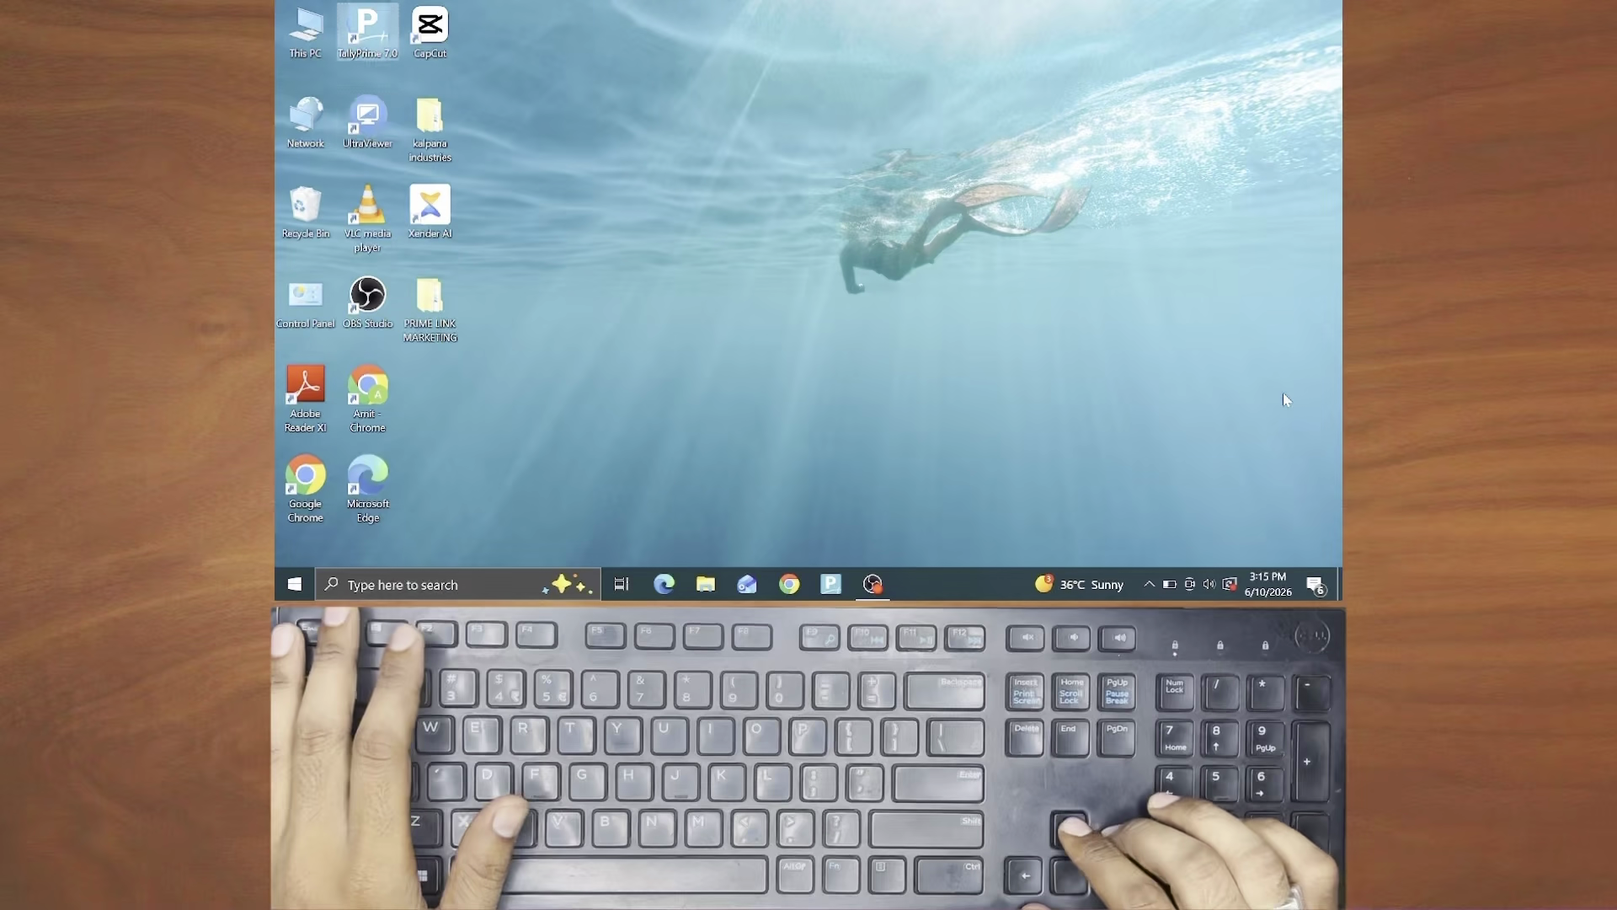
{"action": "key", "text": "Left"}
{"action": "key", "text": "Down"}
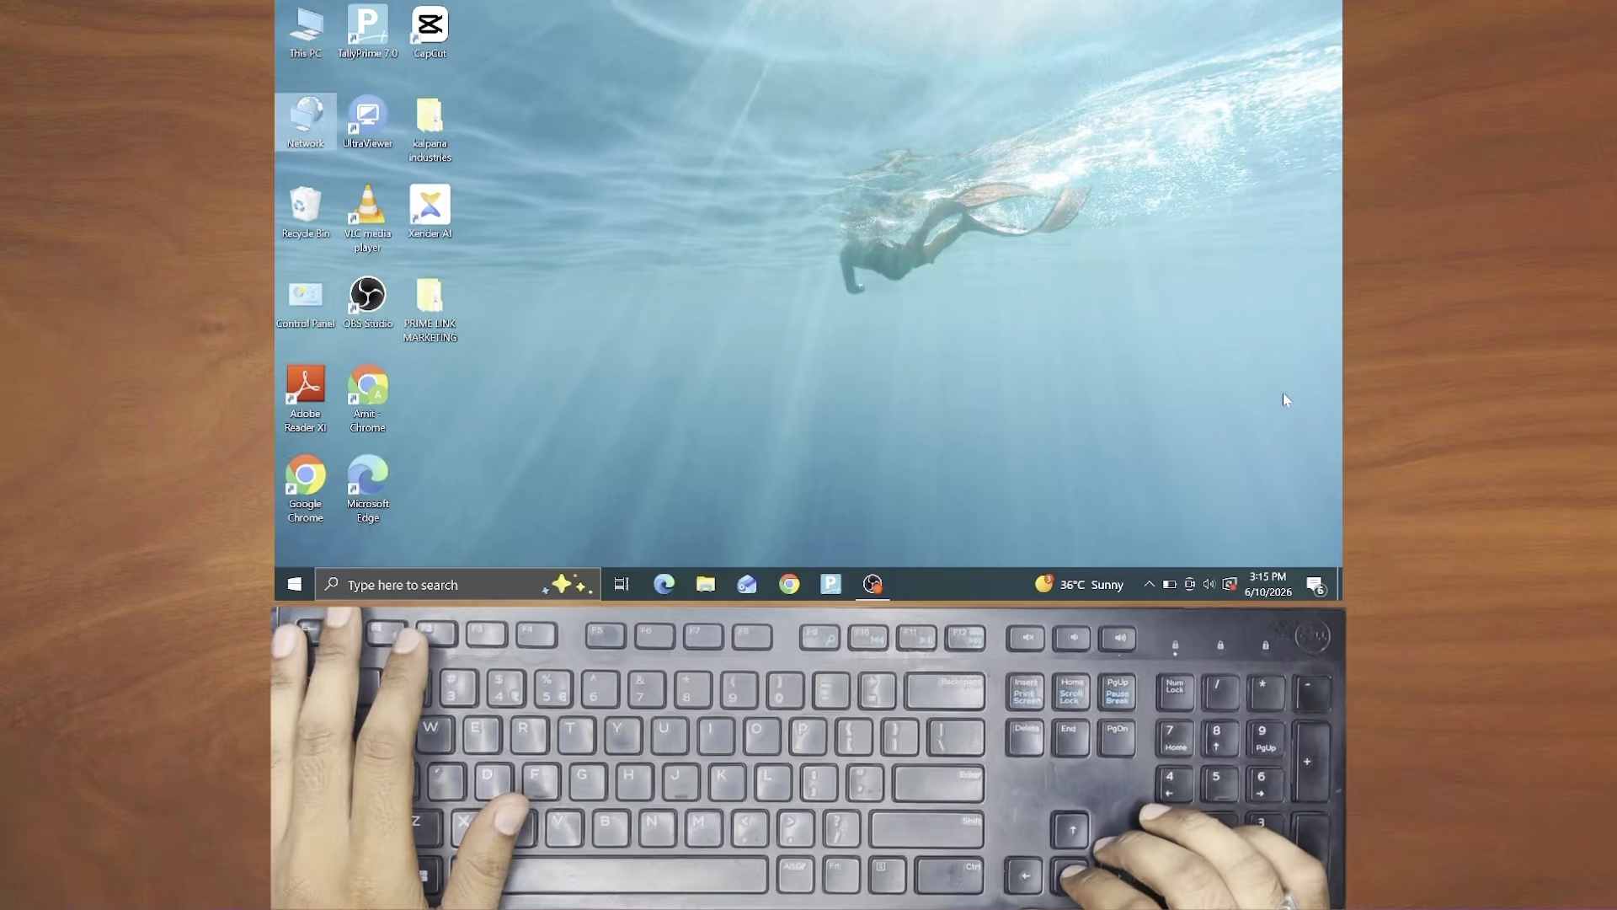
{"action": "key", "text": "Down"}
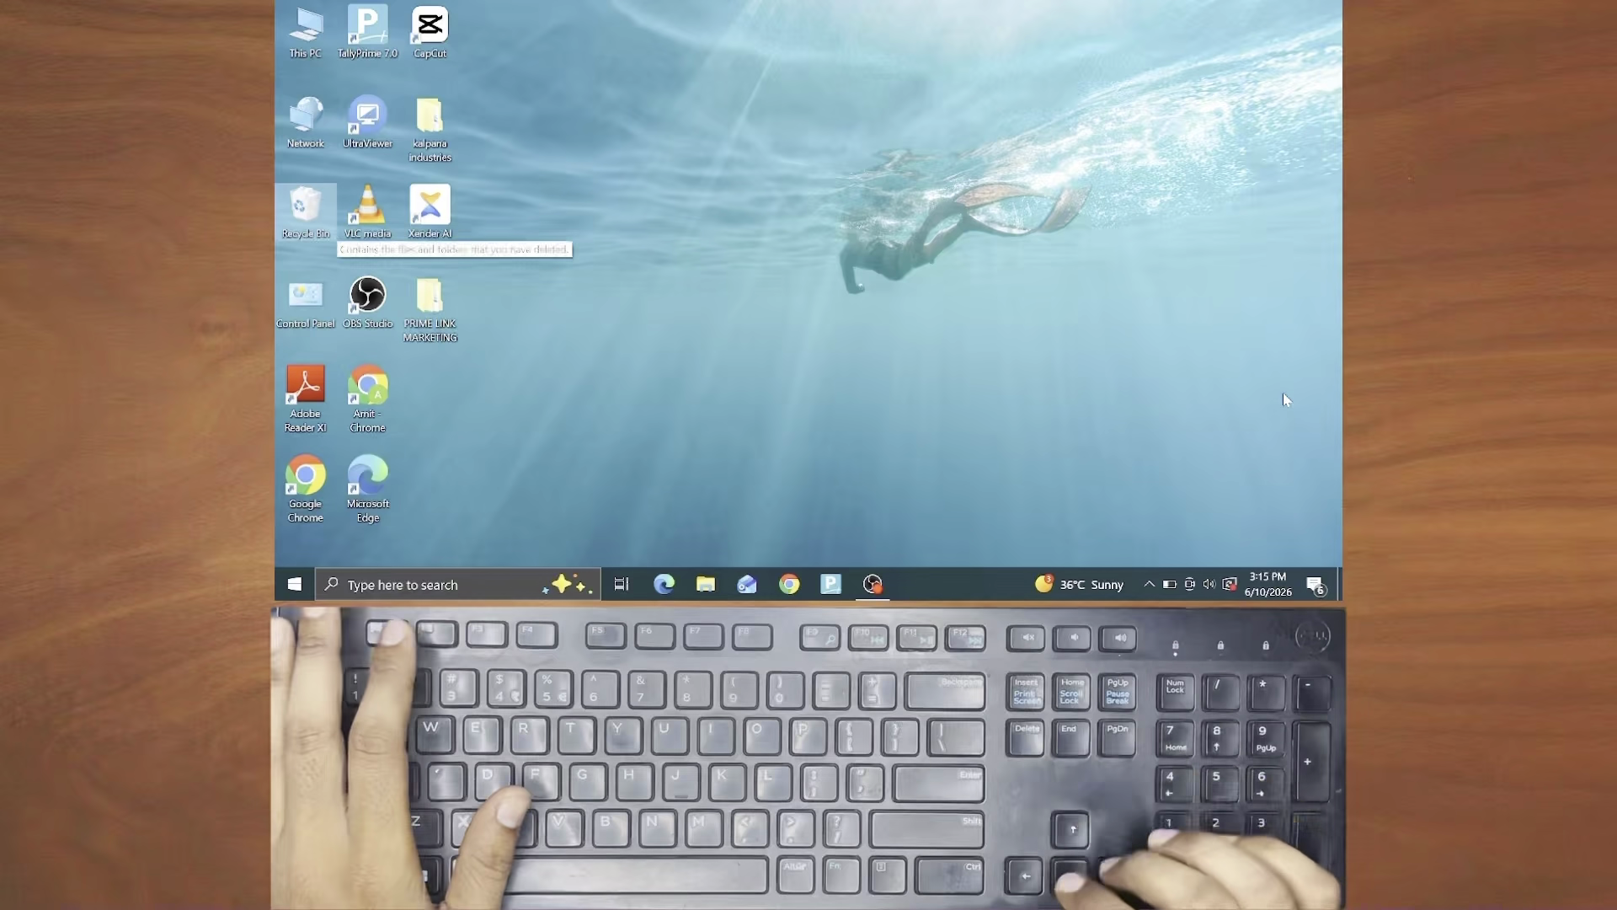
{"action": "key", "text": "Down"}
{"action": "key", "text": "Down"}
{"action": "key", "text": "Up"}
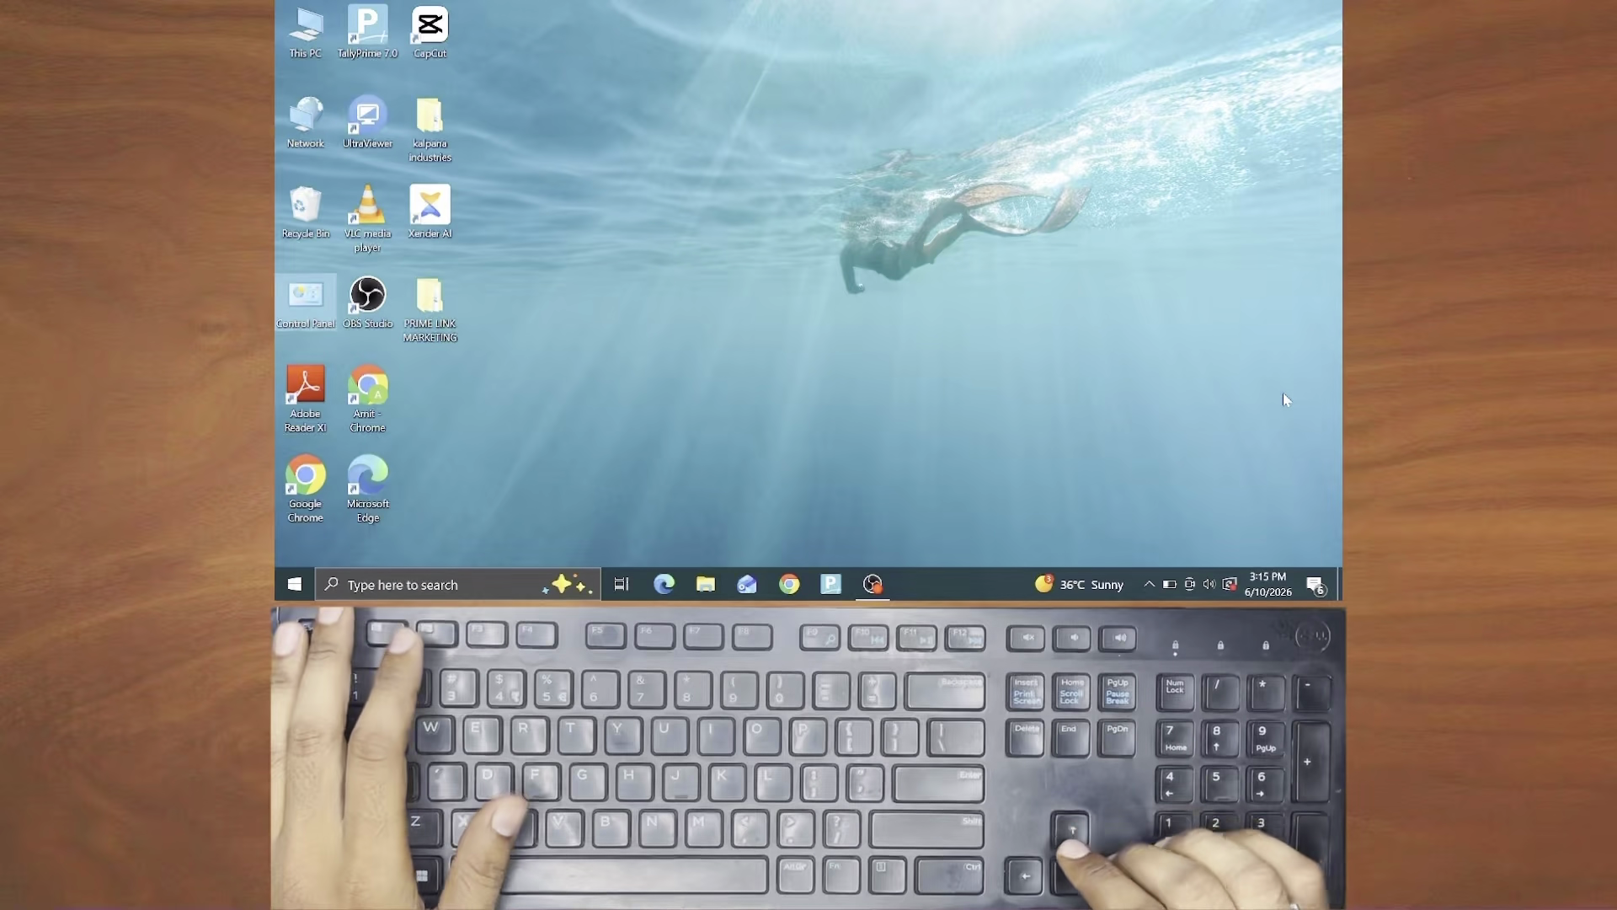
Launch TallyPrime 7.0 from the desktop
{"action": "key", "text": "Right"}
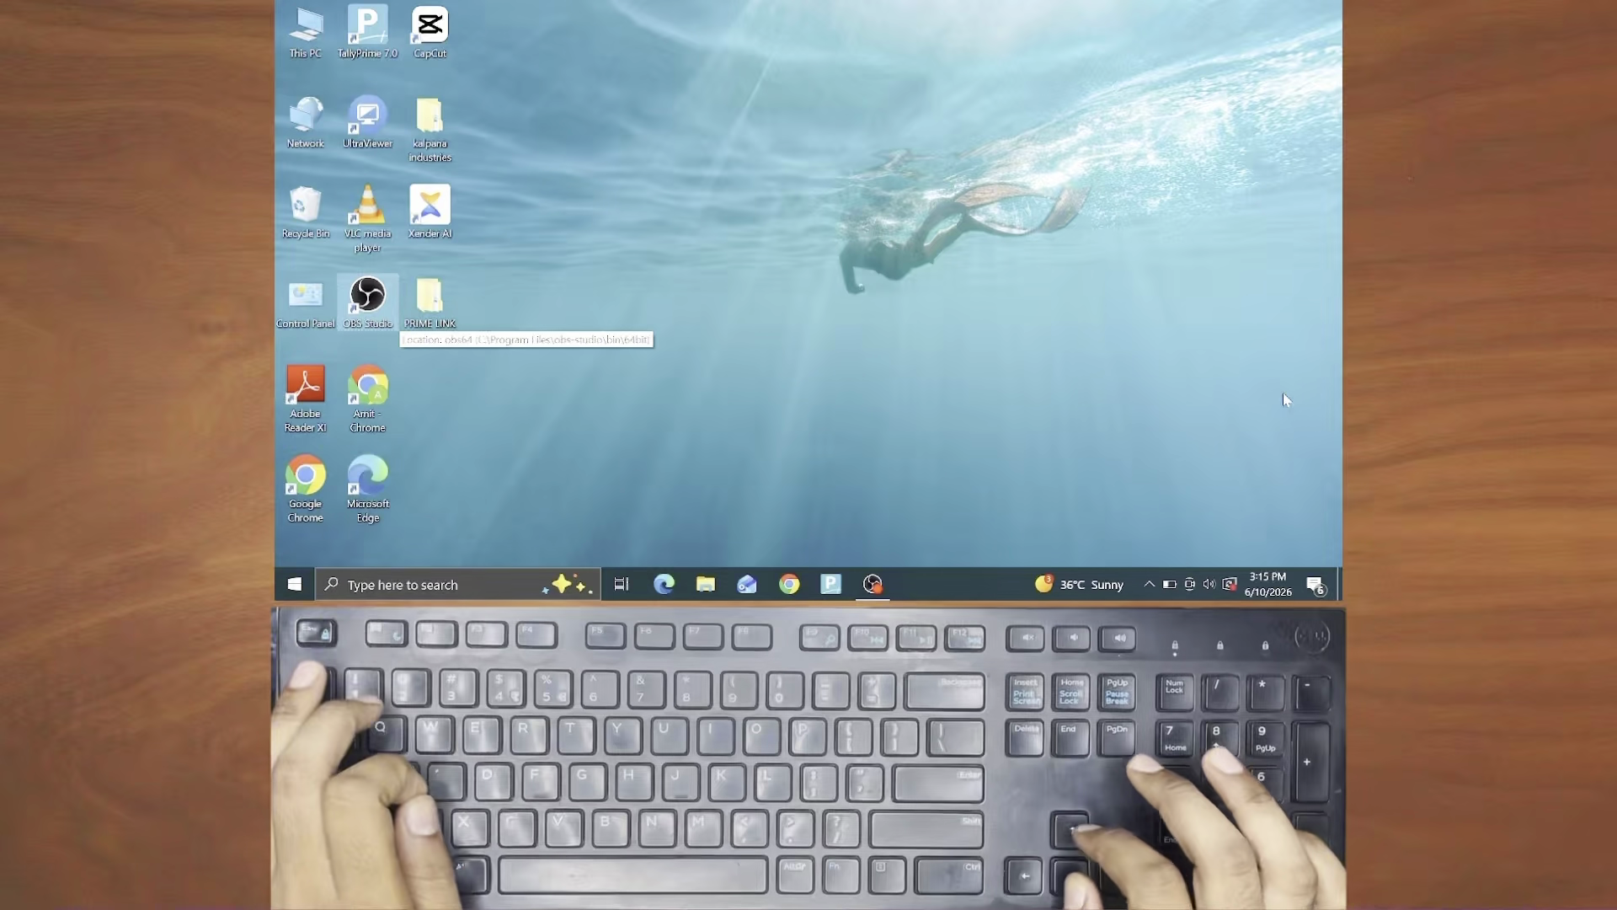
{"action": "key", "text": "Up"}
{"action": "key", "text": "Up"}
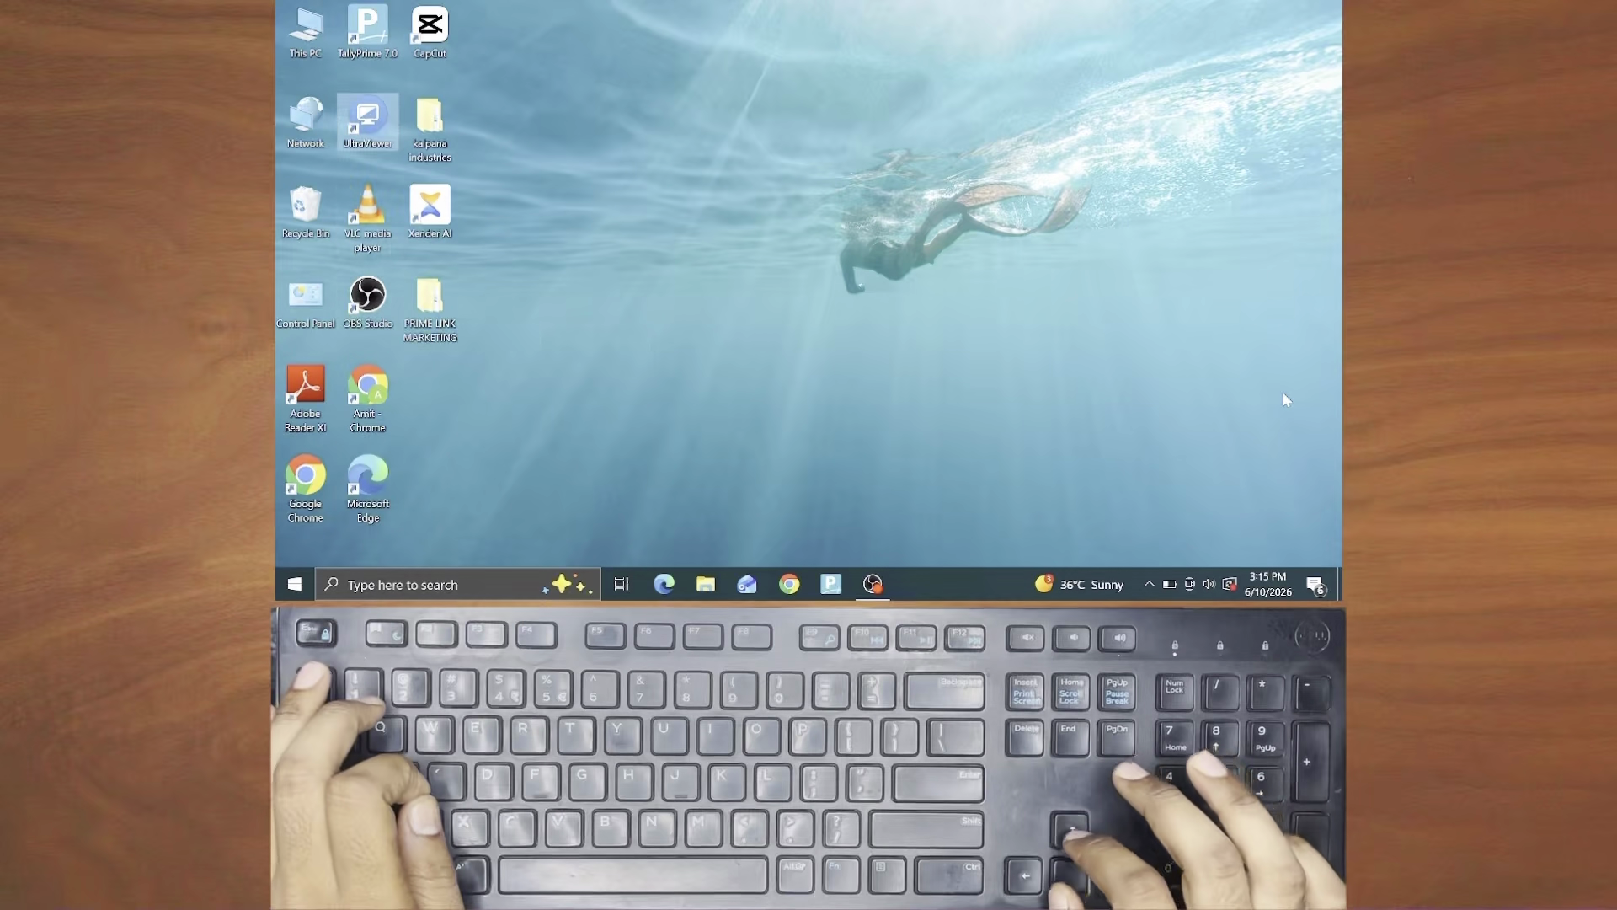
{"action": "key", "text": "Up"}
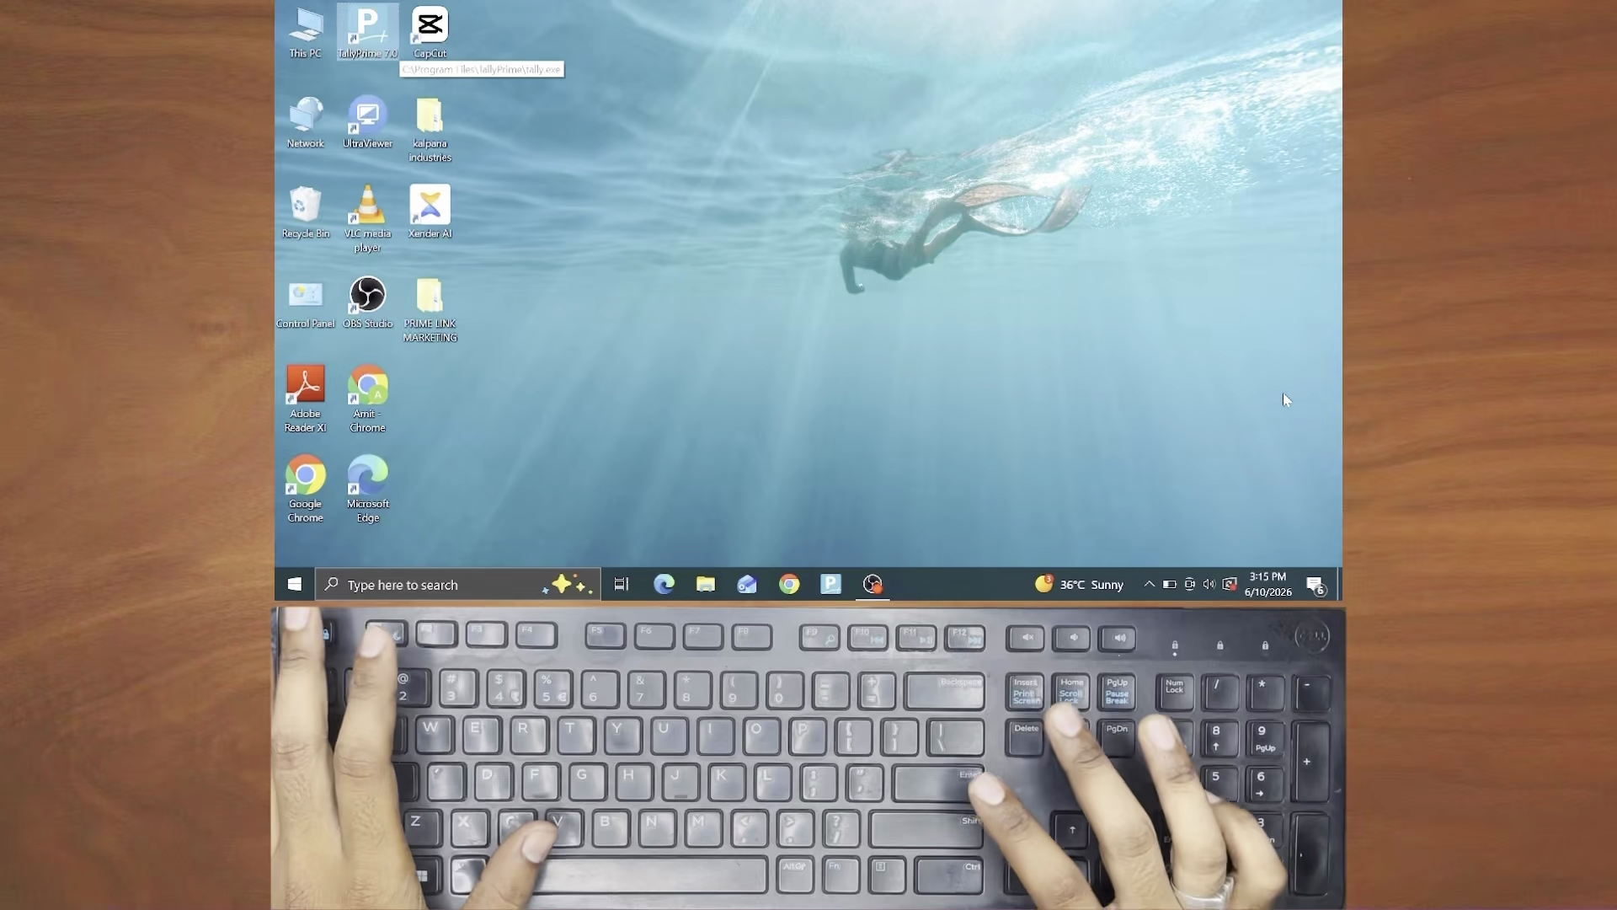
{"action": "key", "text": "Return"}
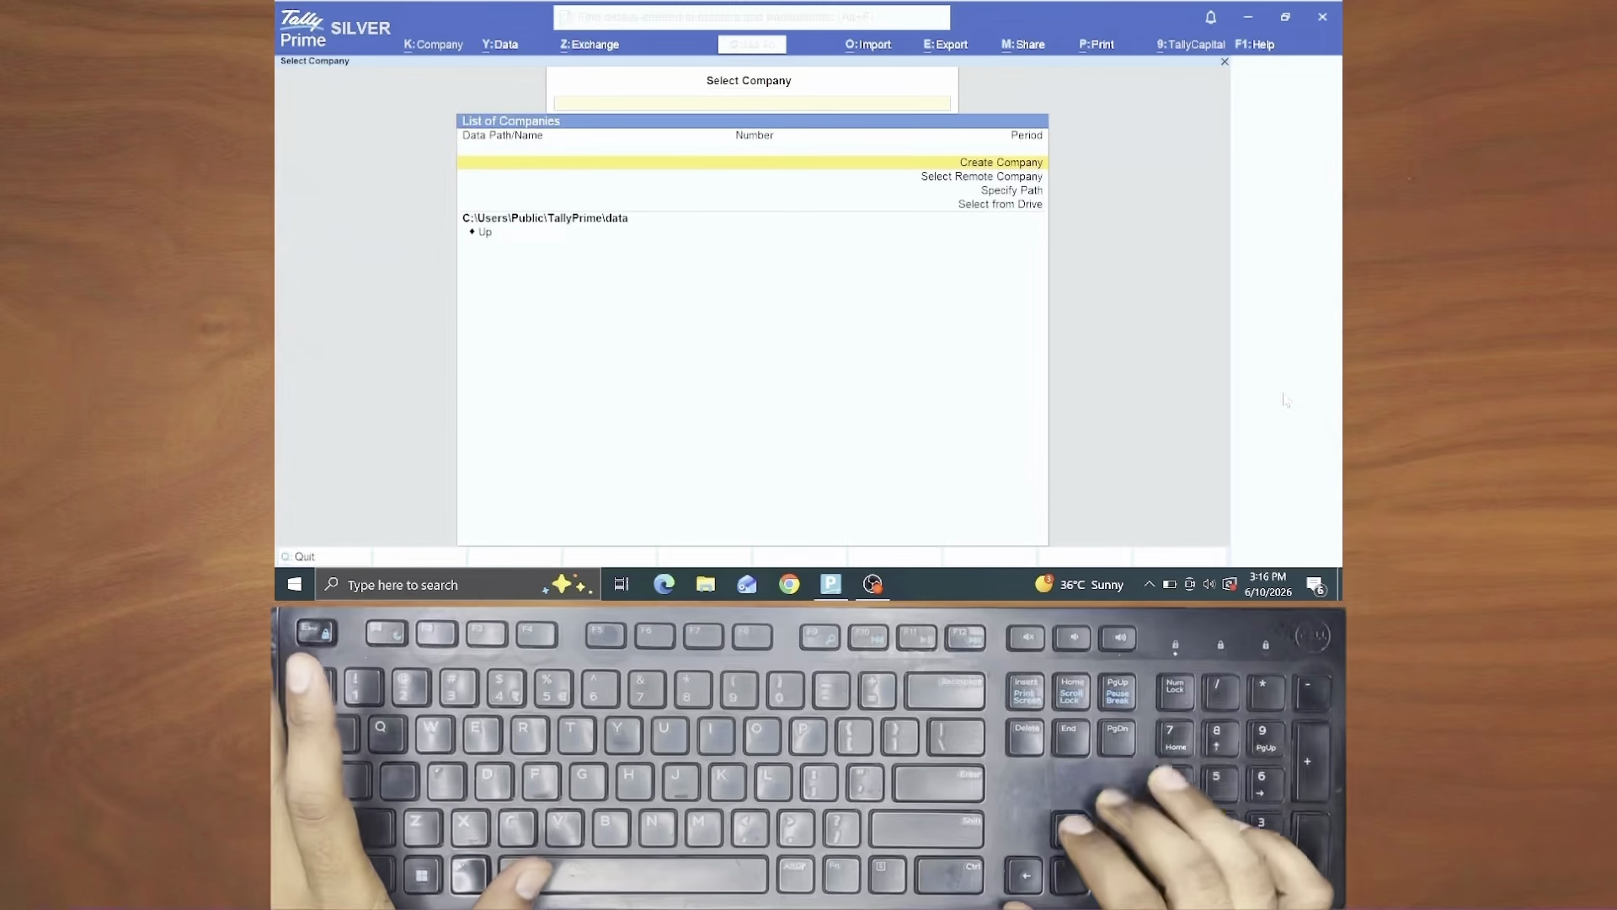
Load the Prime Link Marketing company from the PRIME LINK MARKETING folder on the Desktop, using Select from Drive
{"action": "key", "text": "Down"}
{"action": "key", "text": "Down"}
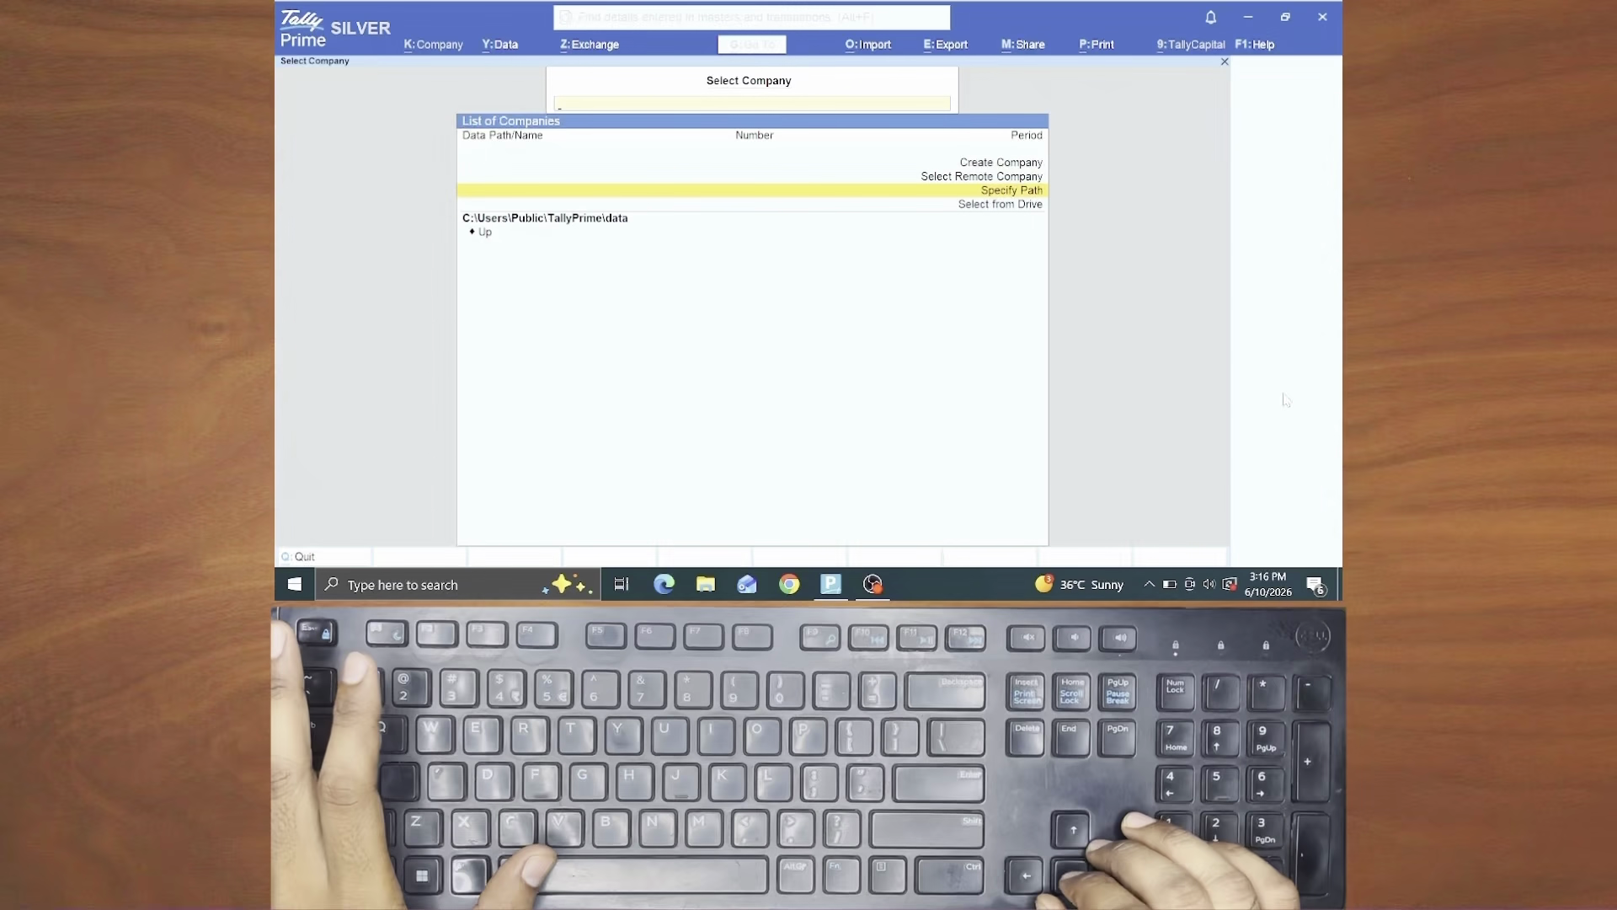
{"action": "key", "text": "Down"}
{"action": "key", "text": "Return"}
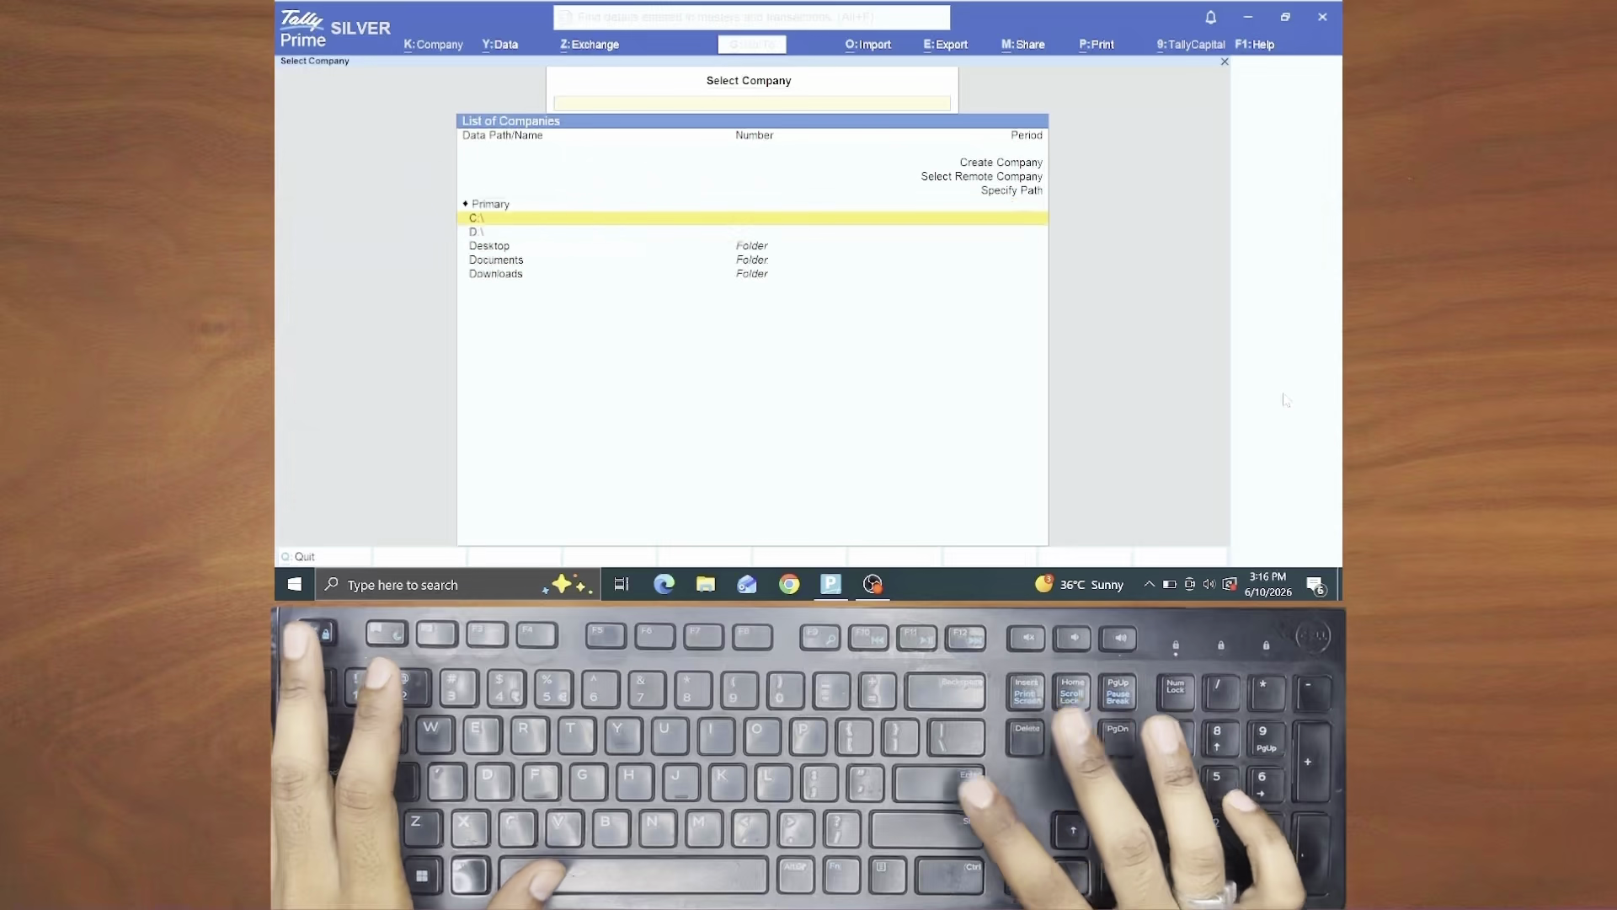
{"action": "key", "text": "Down"}
{"action": "key", "text": "Down"}
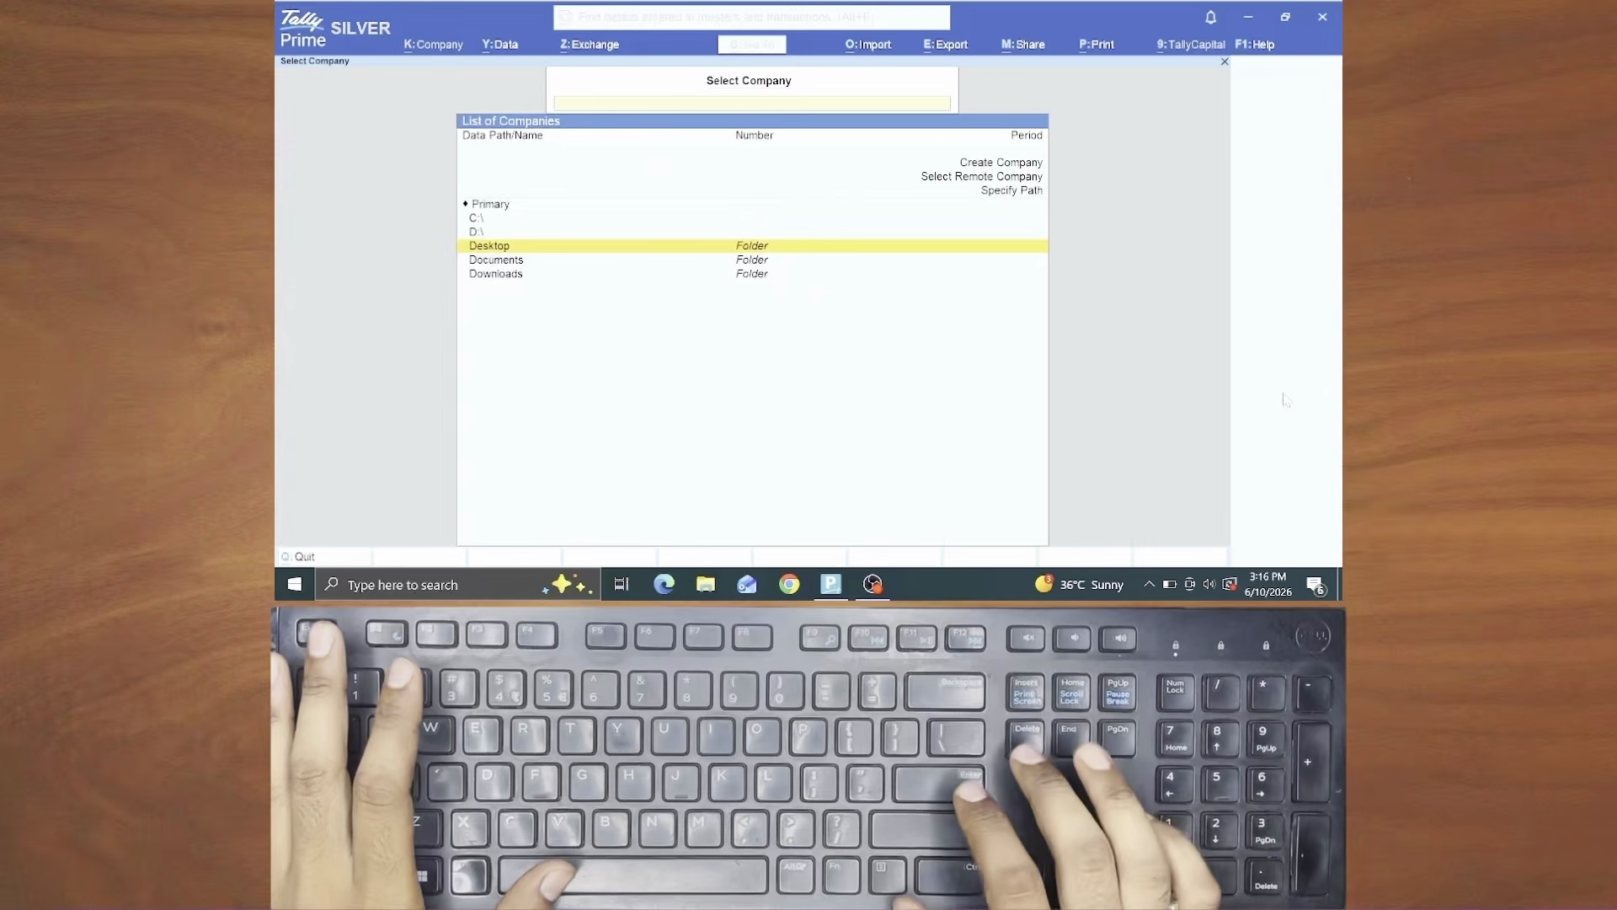
{"action": "key", "text": "Return"}
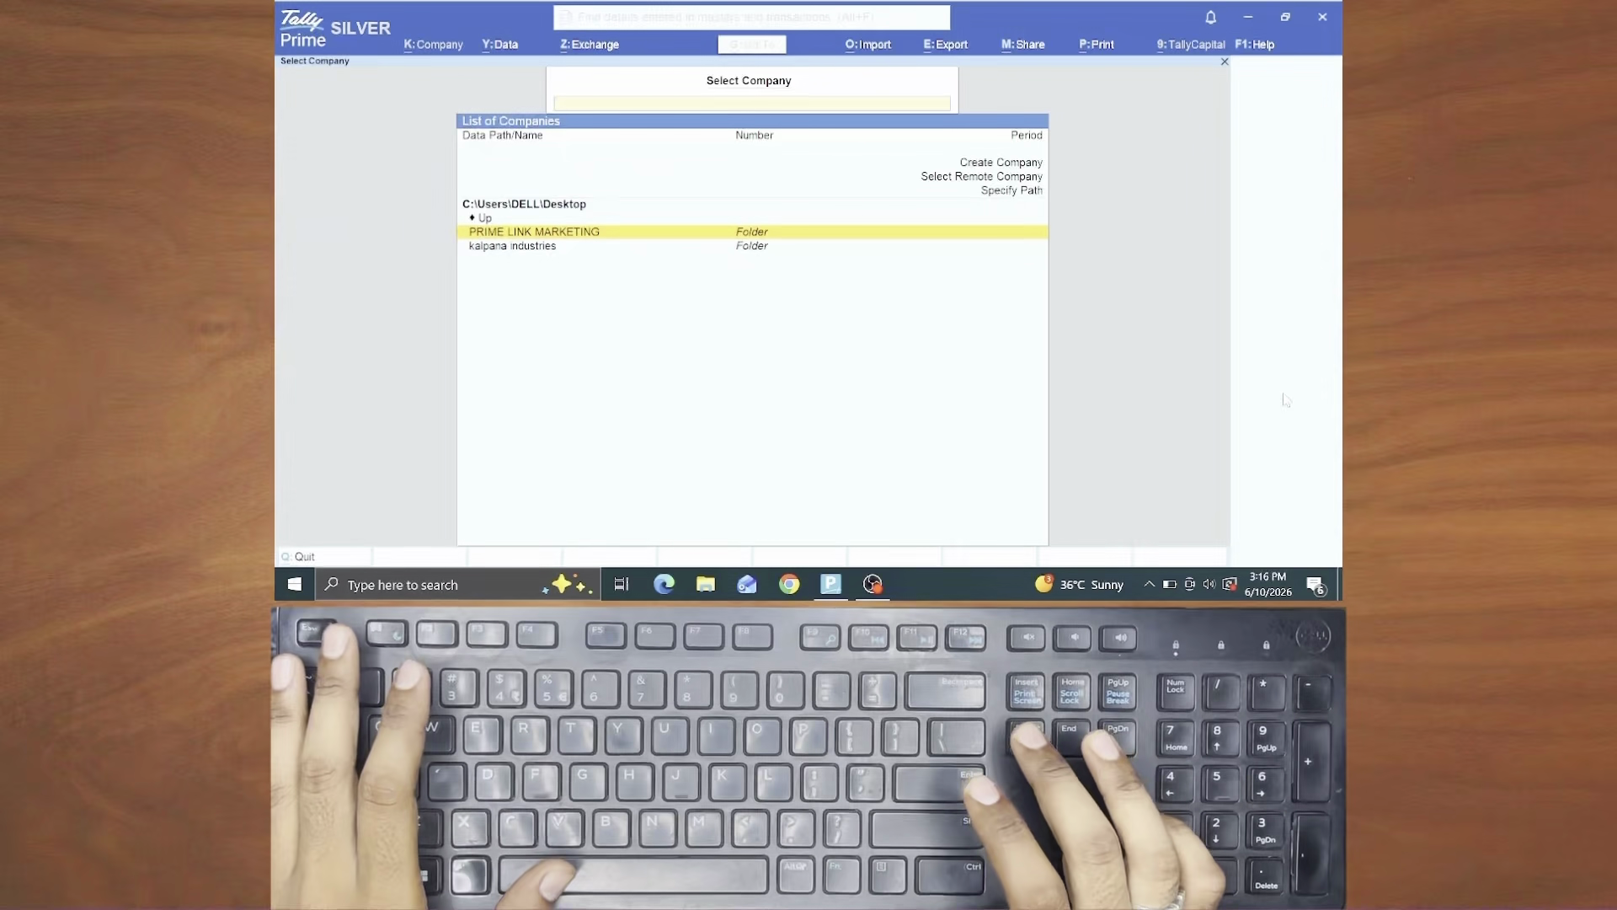
{"action": "key", "text": "Return"}
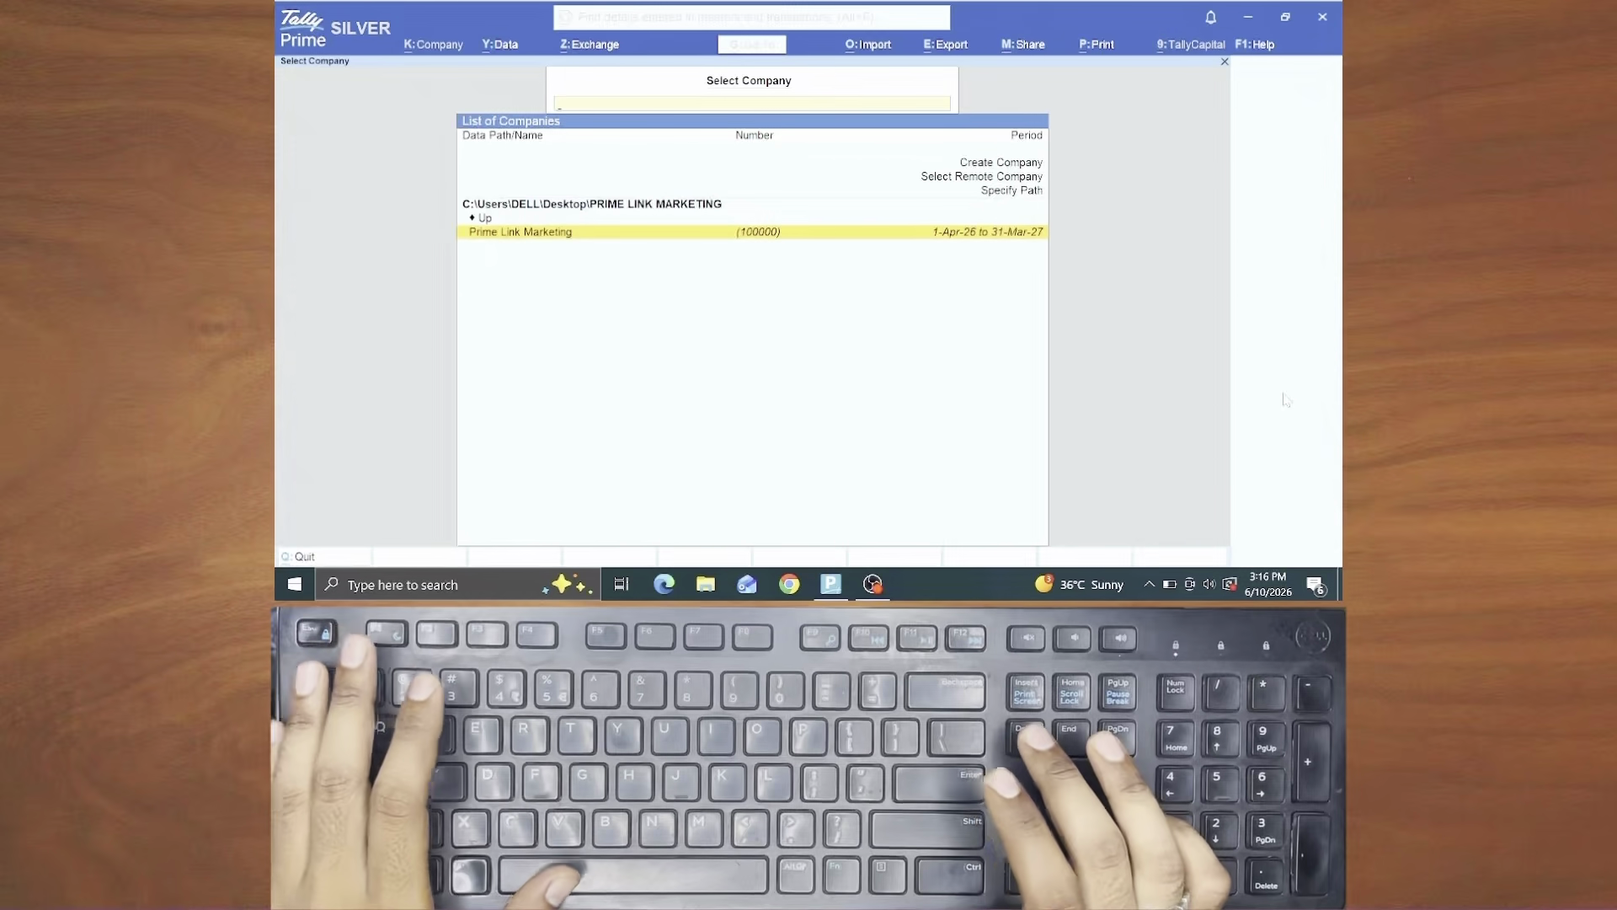
{"action": "key", "text": "Return"}
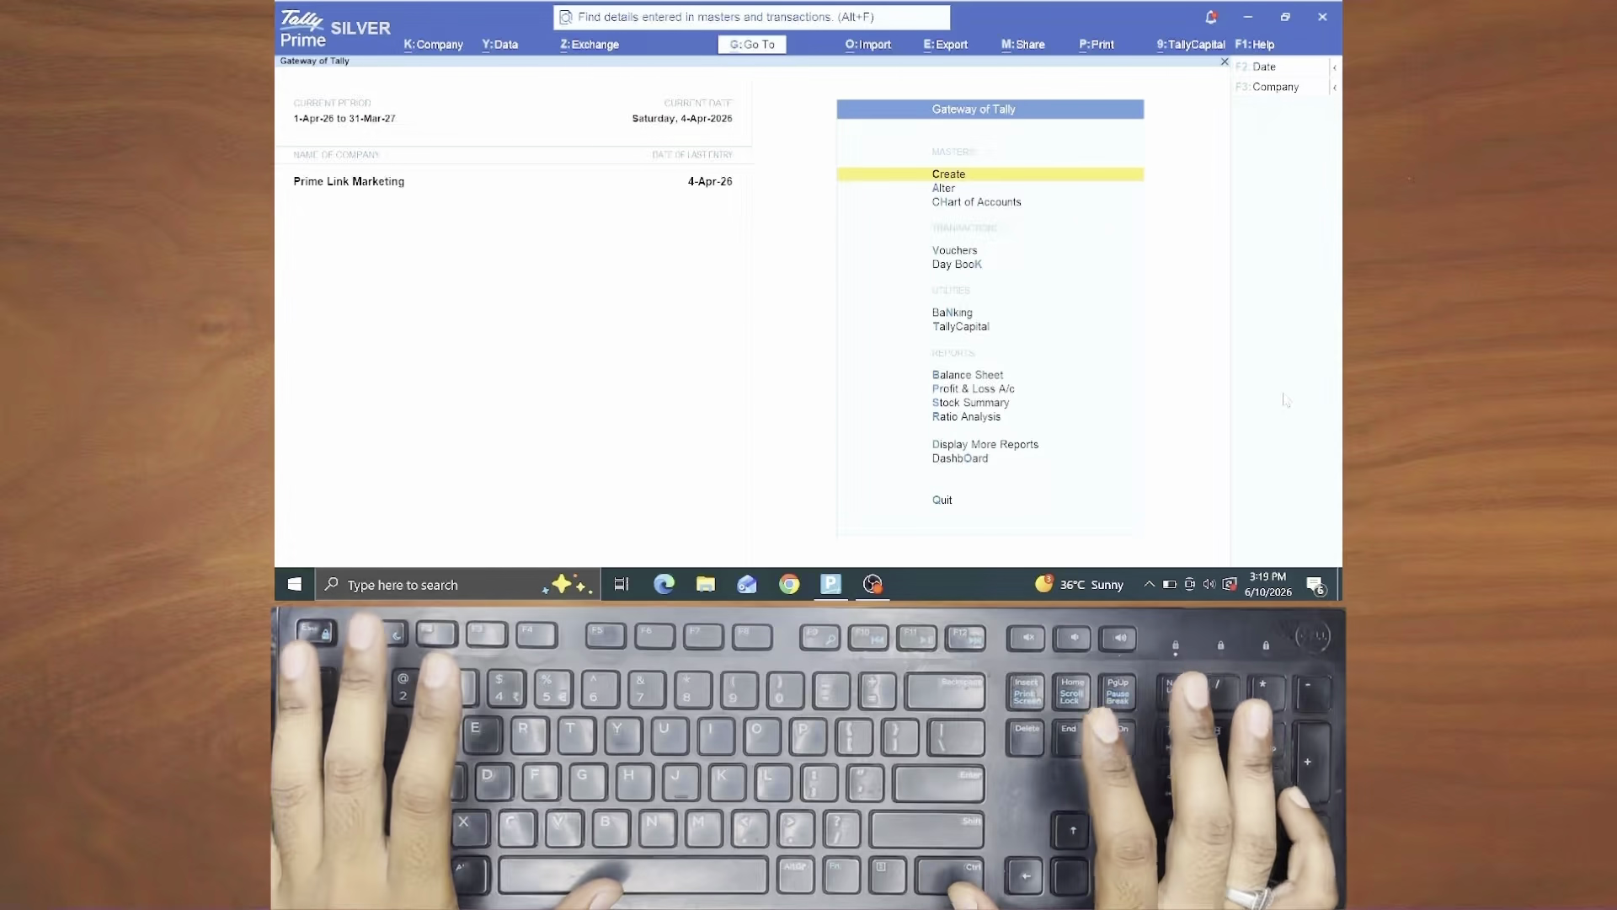
Open the accounting voucher creation screen for Prime Link Marketing from the Gateway of Tally
{"action": "key", "text": "Down"}
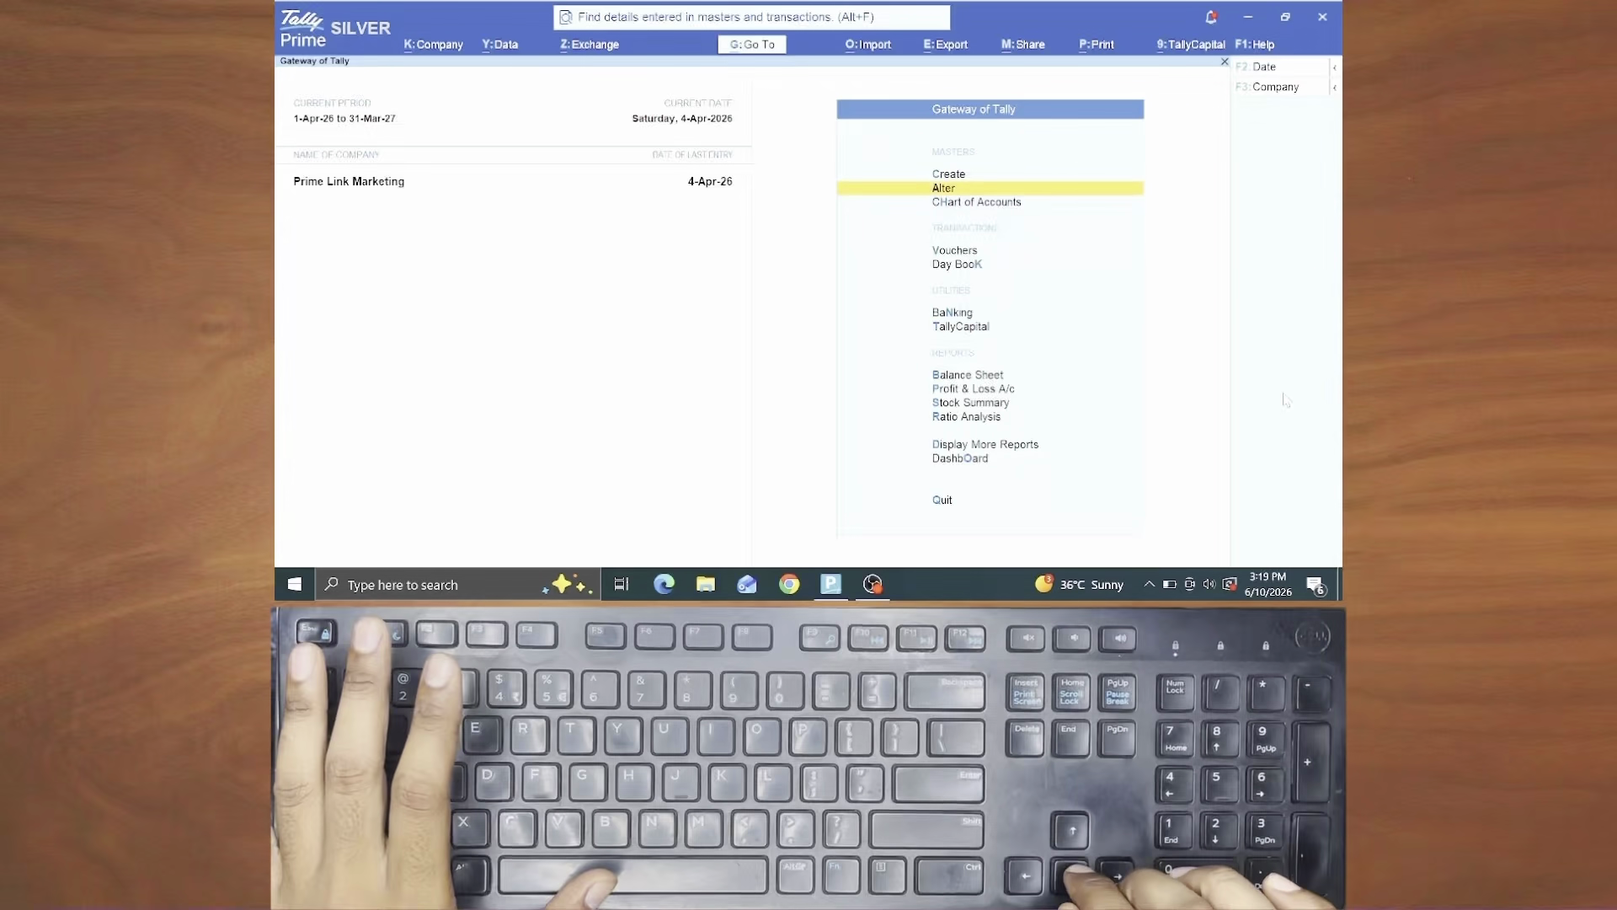
{"action": "key", "text": "Down"}
{"action": "key", "text": "Down"}
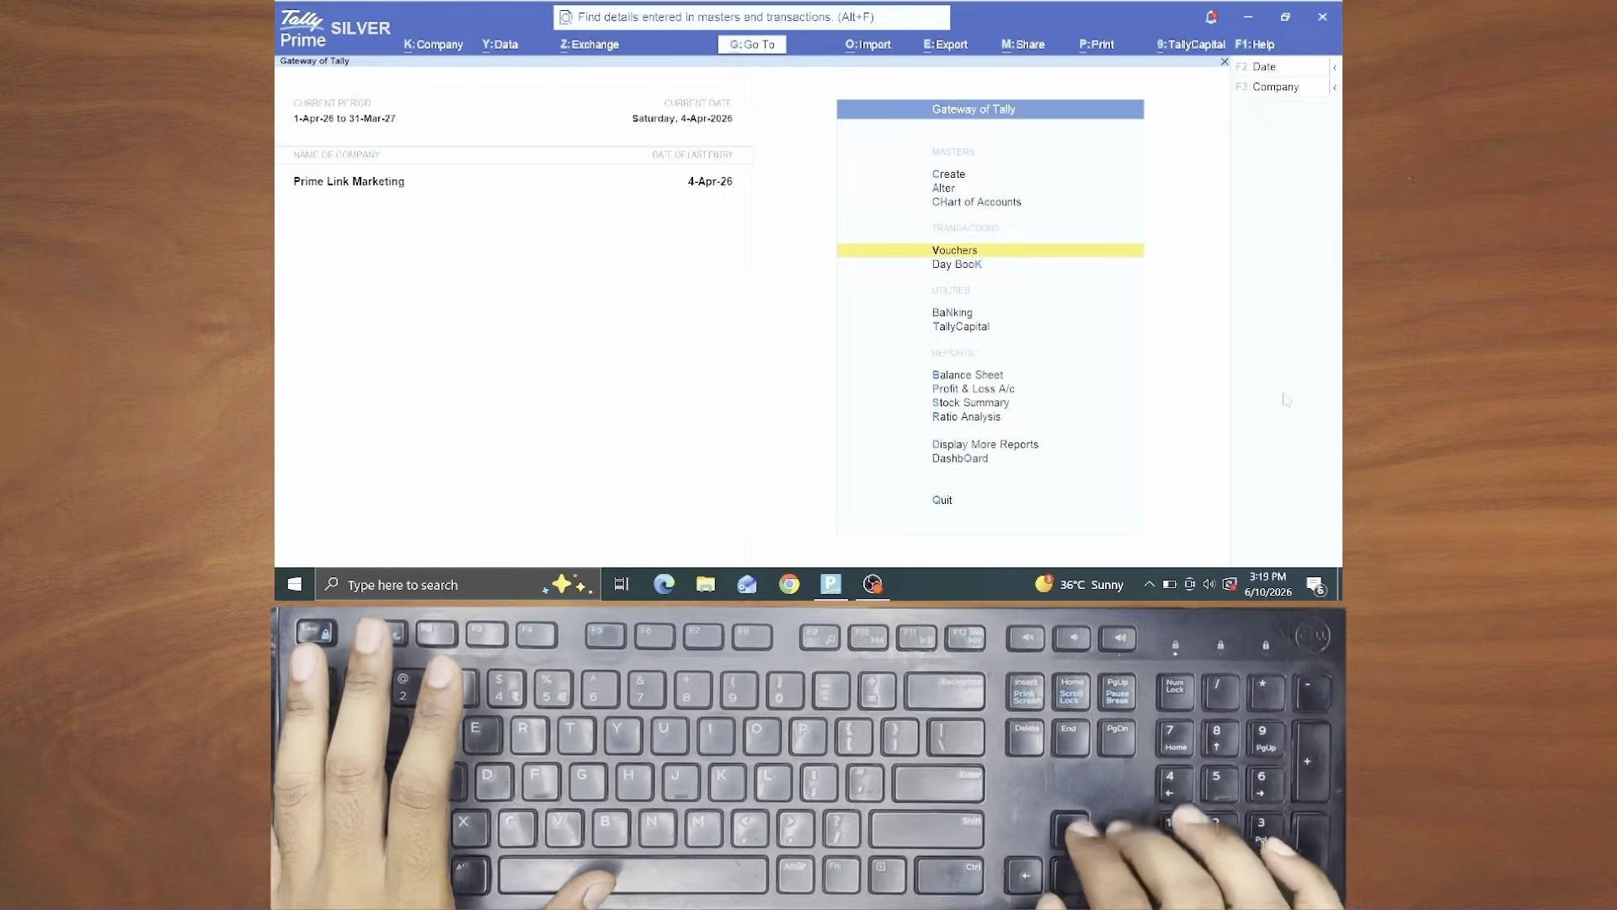
{"action": "key", "text": "Return"}
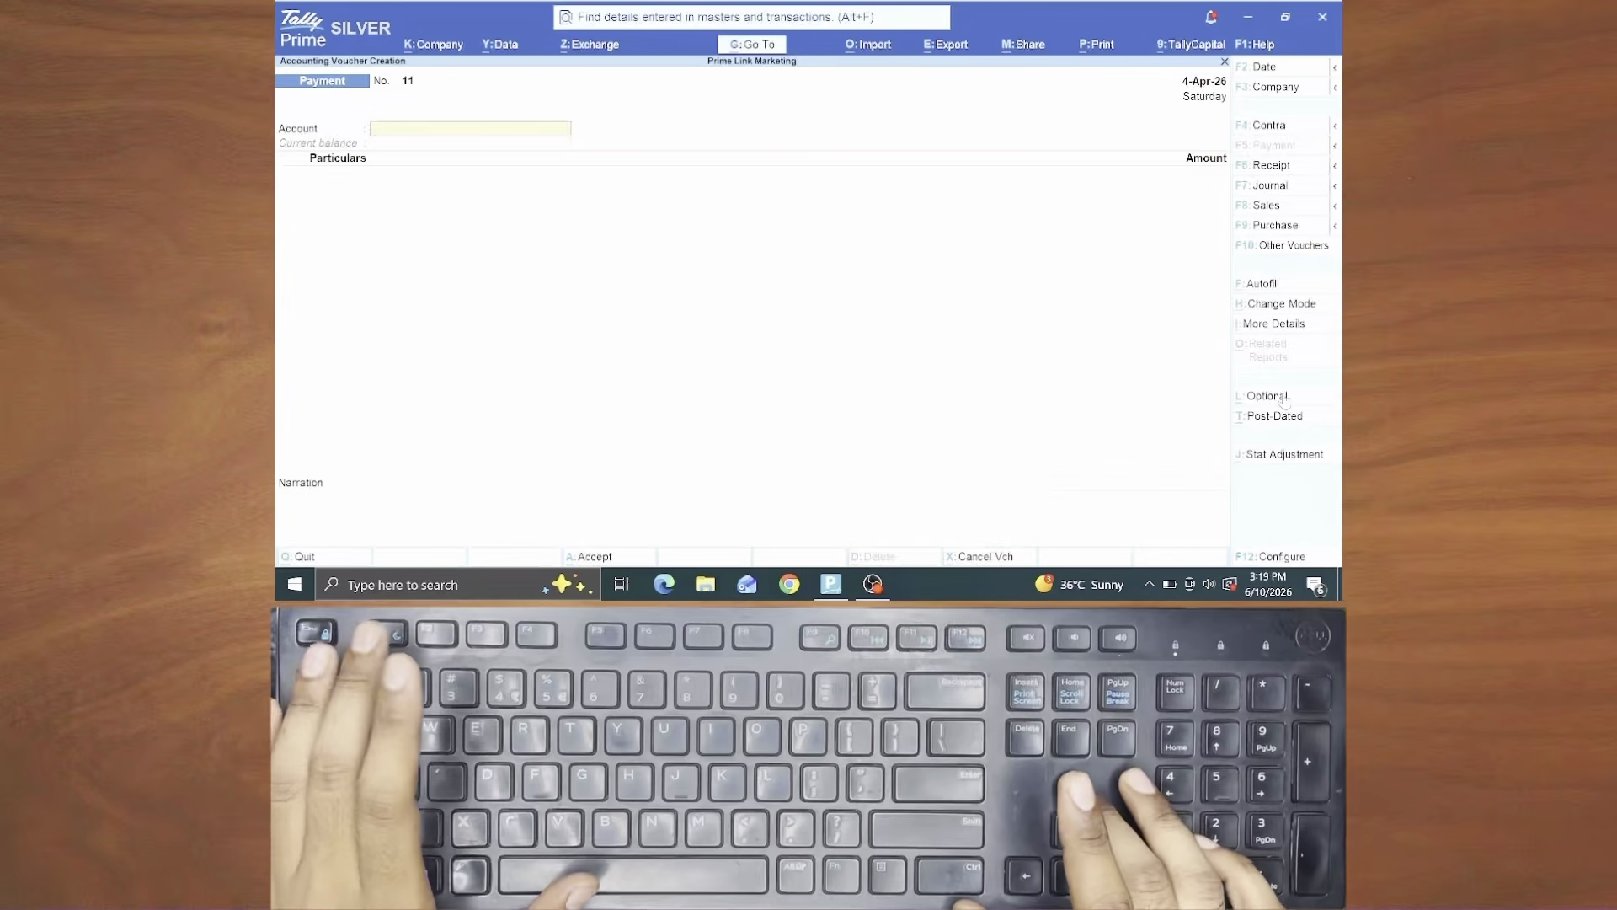
View the blank Contra, Payment, Receipt, Journal, Sales and Purchase vouchers in turn, then return to the Gateway of Tally
{"action": "key", "text": "F4"}
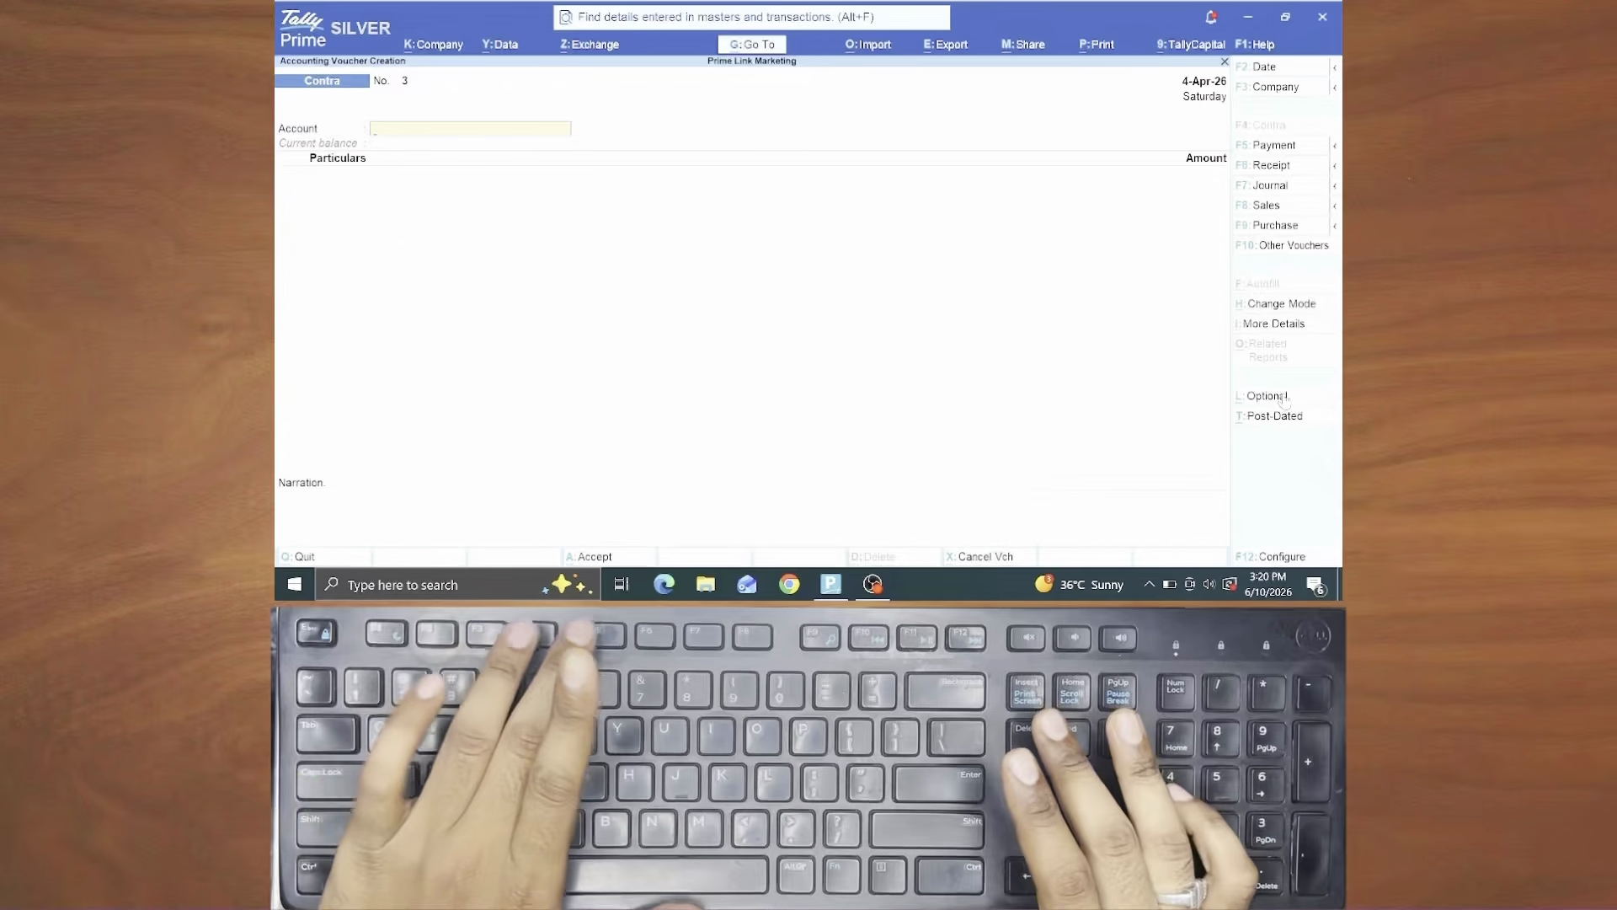
{"action": "key", "text": "F5"}
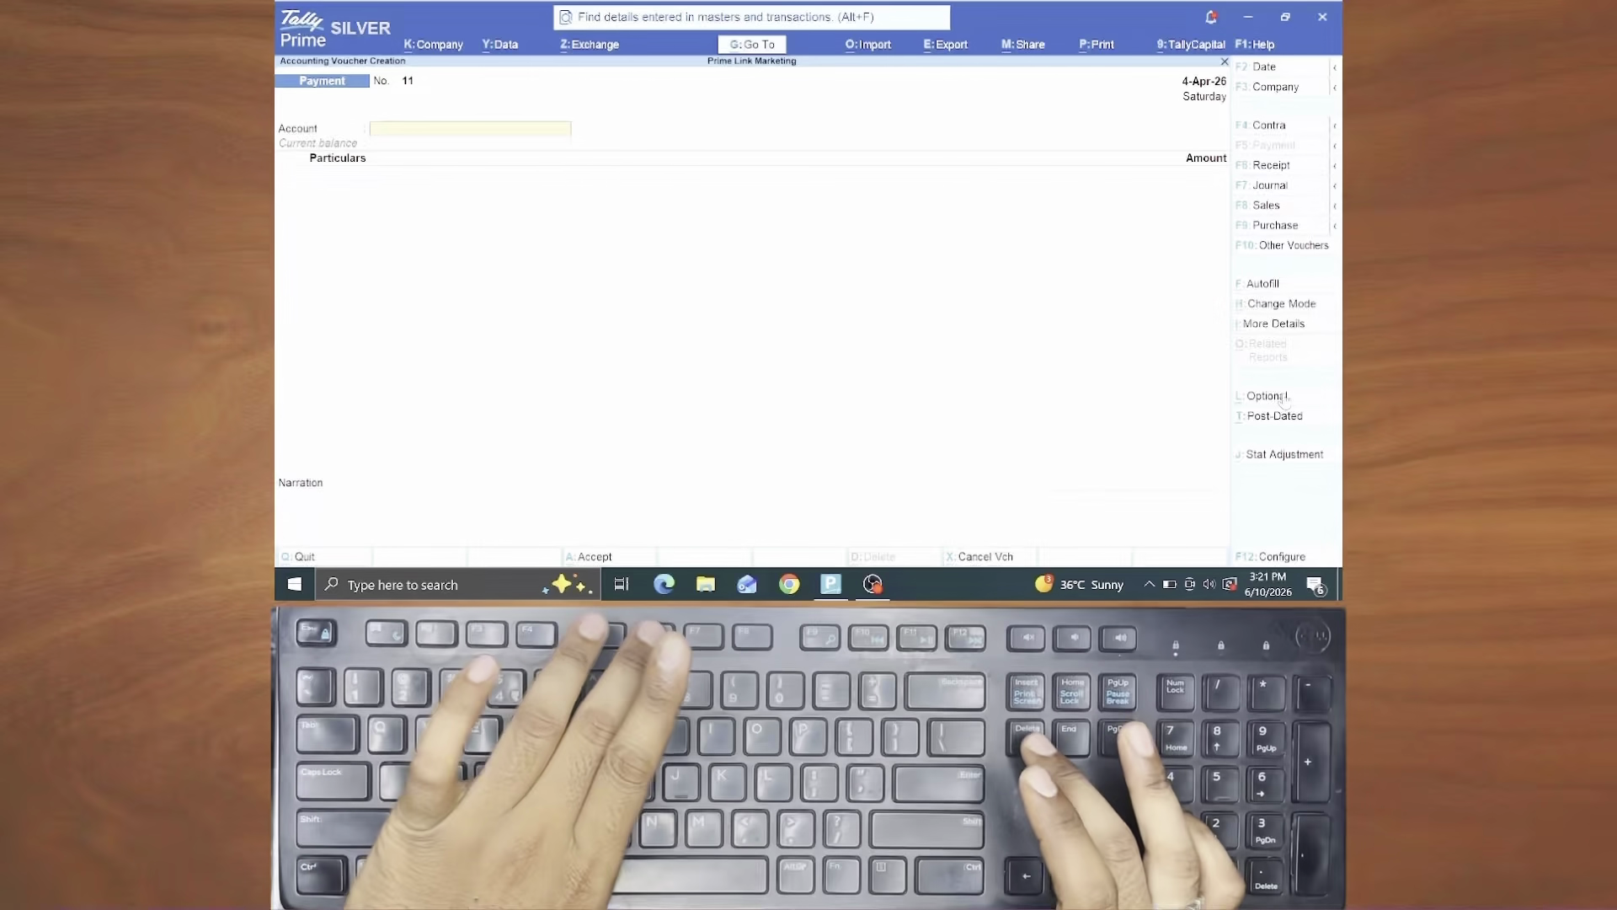
{"action": "key", "text": "F6"}
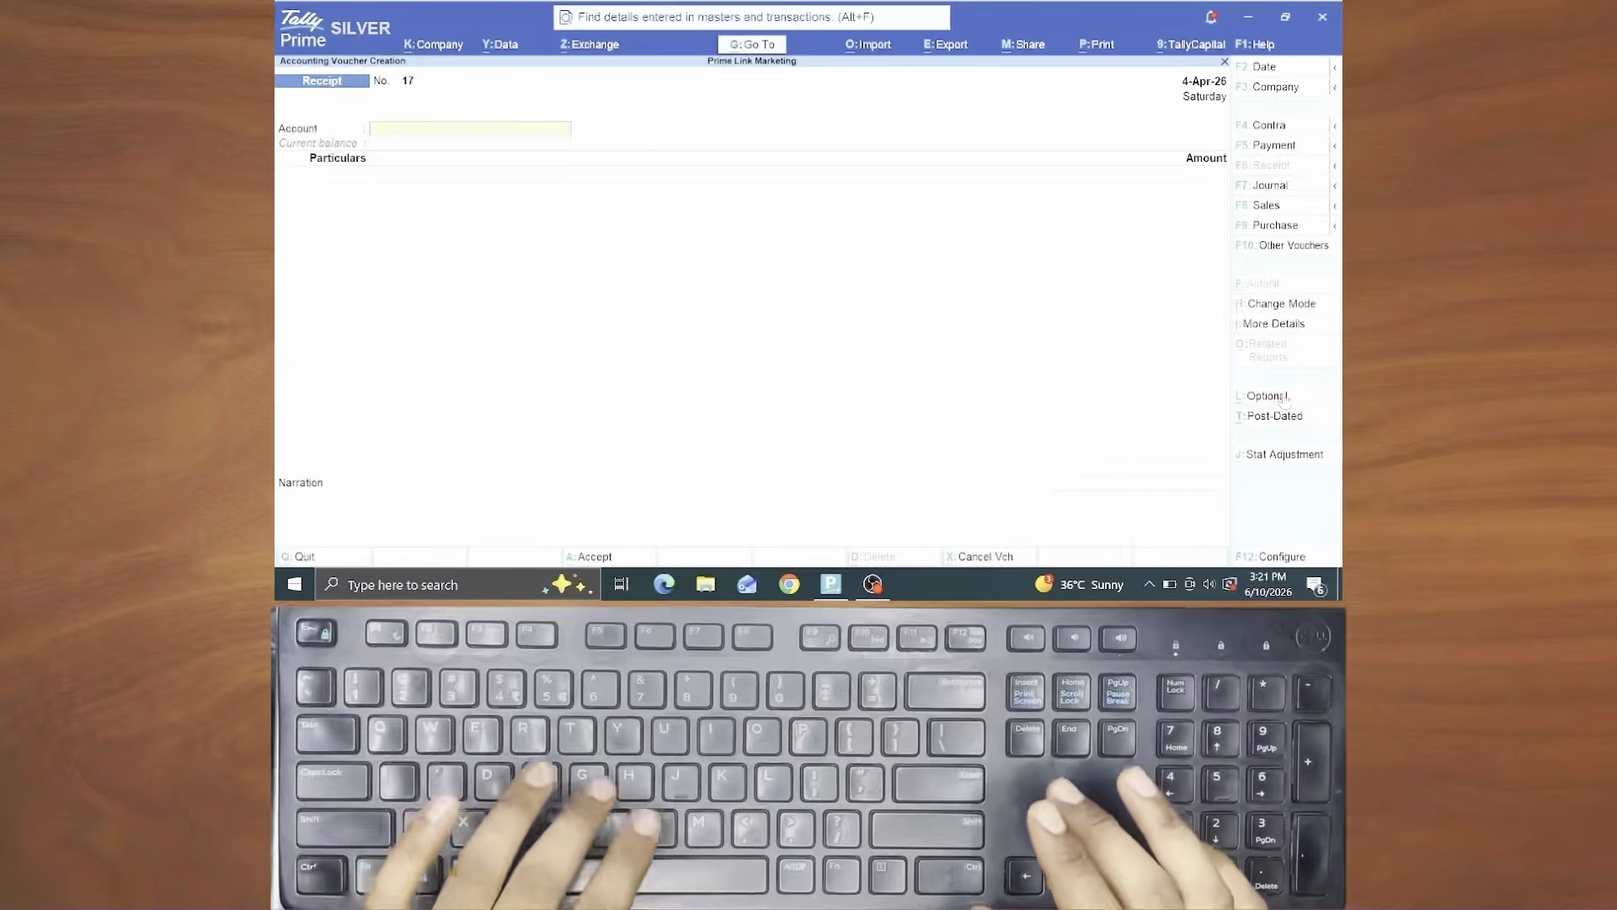
{"action": "key", "text": "F7"}
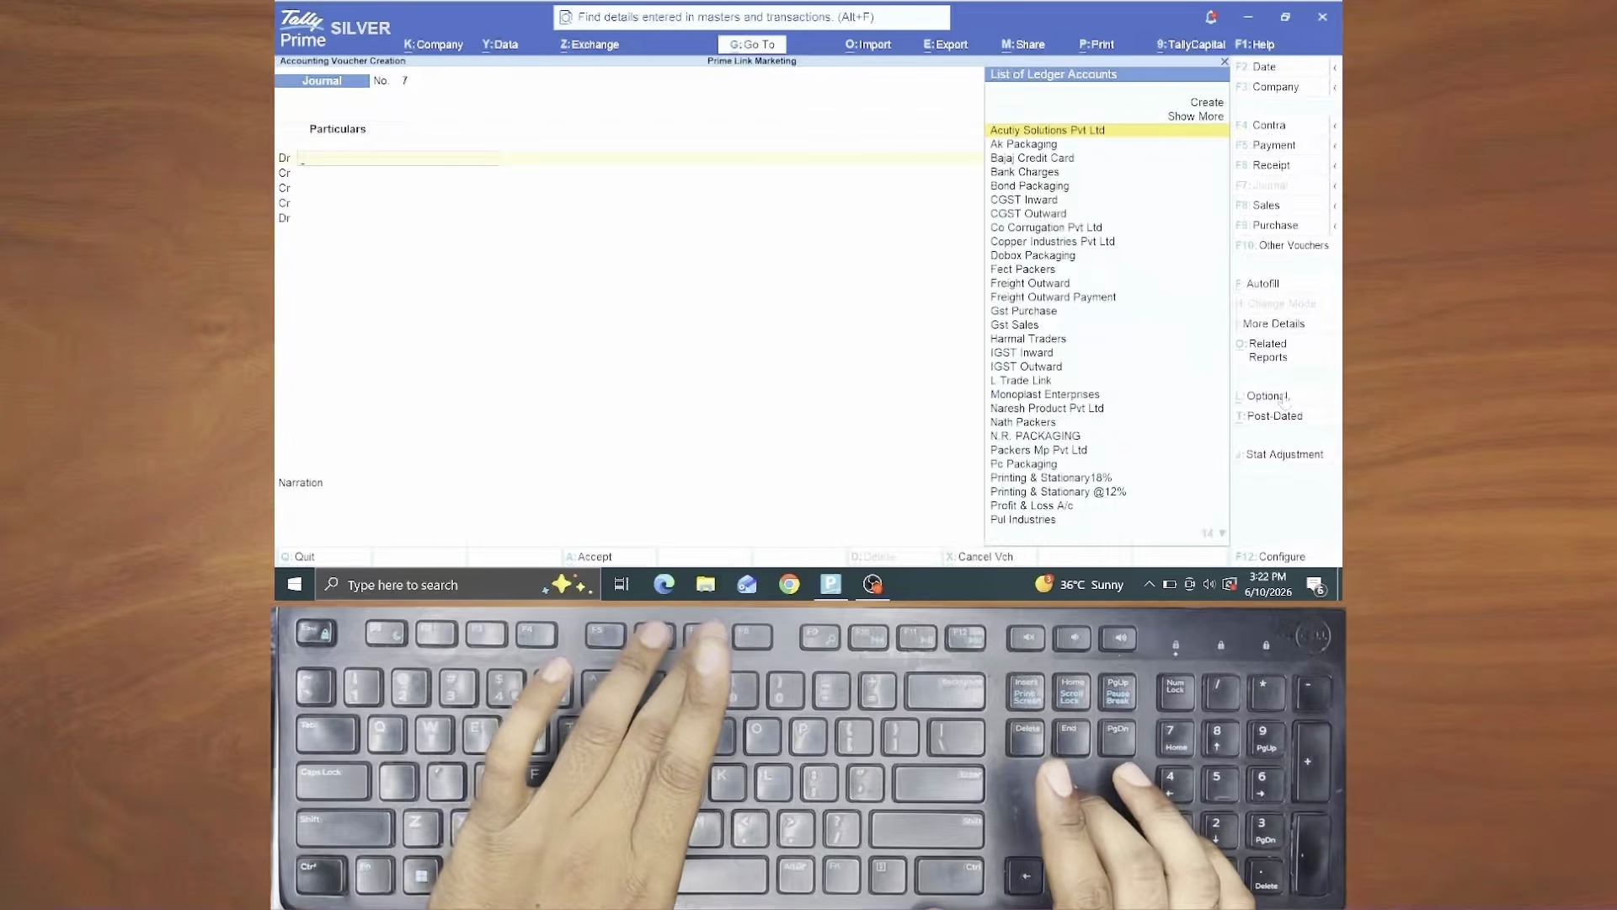
{"action": "key", "text": "F8"}
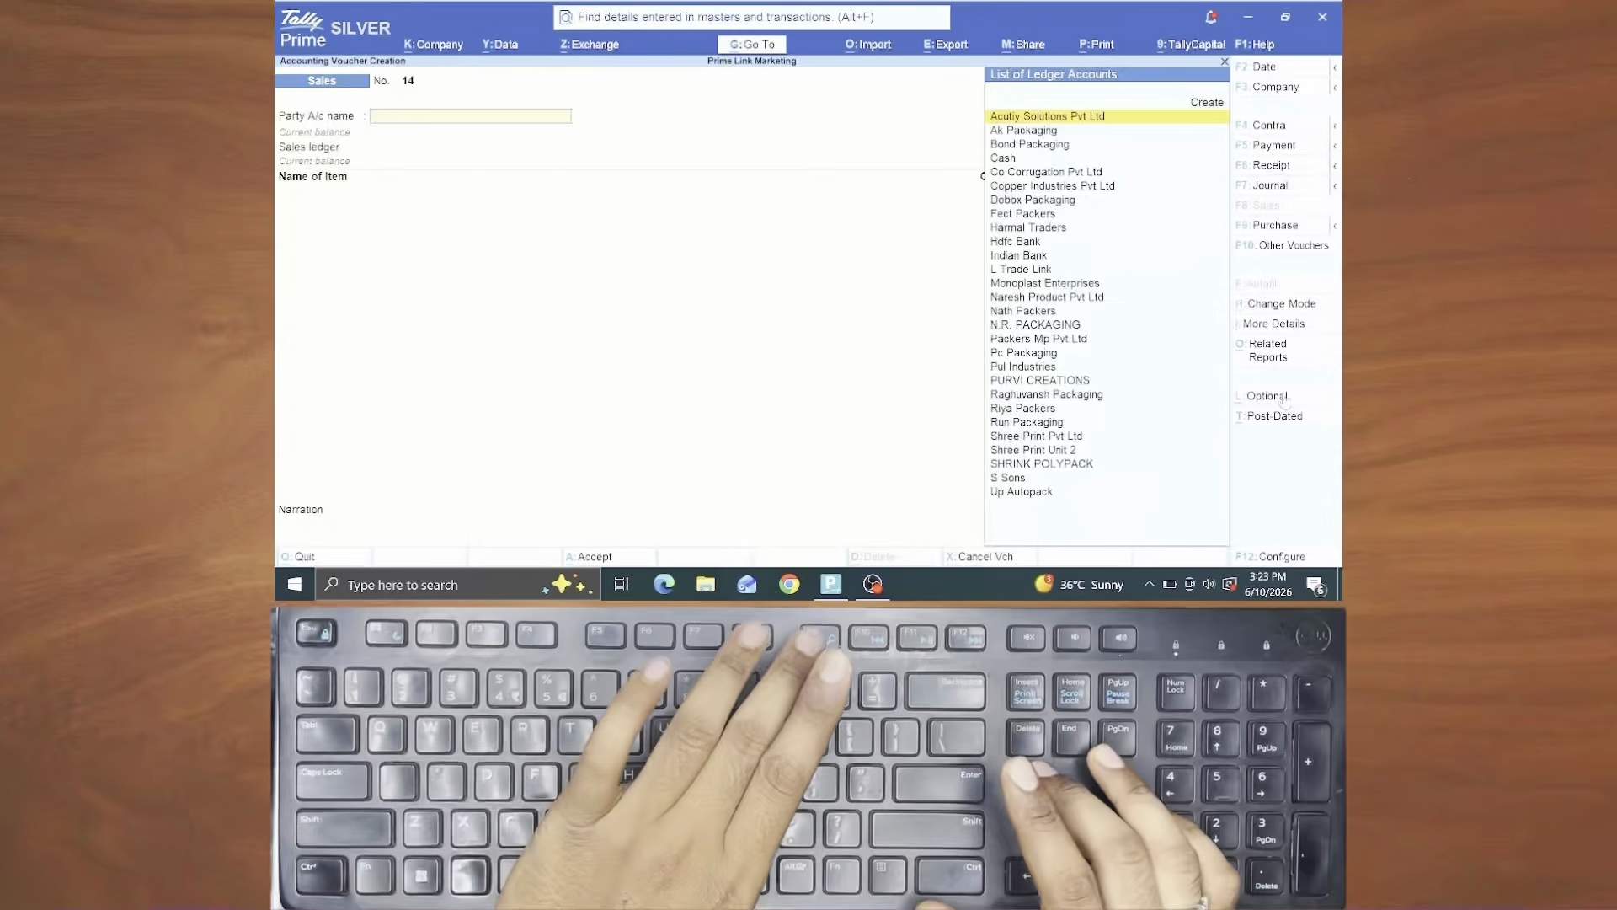
{"action": "key", "text": "F9"}
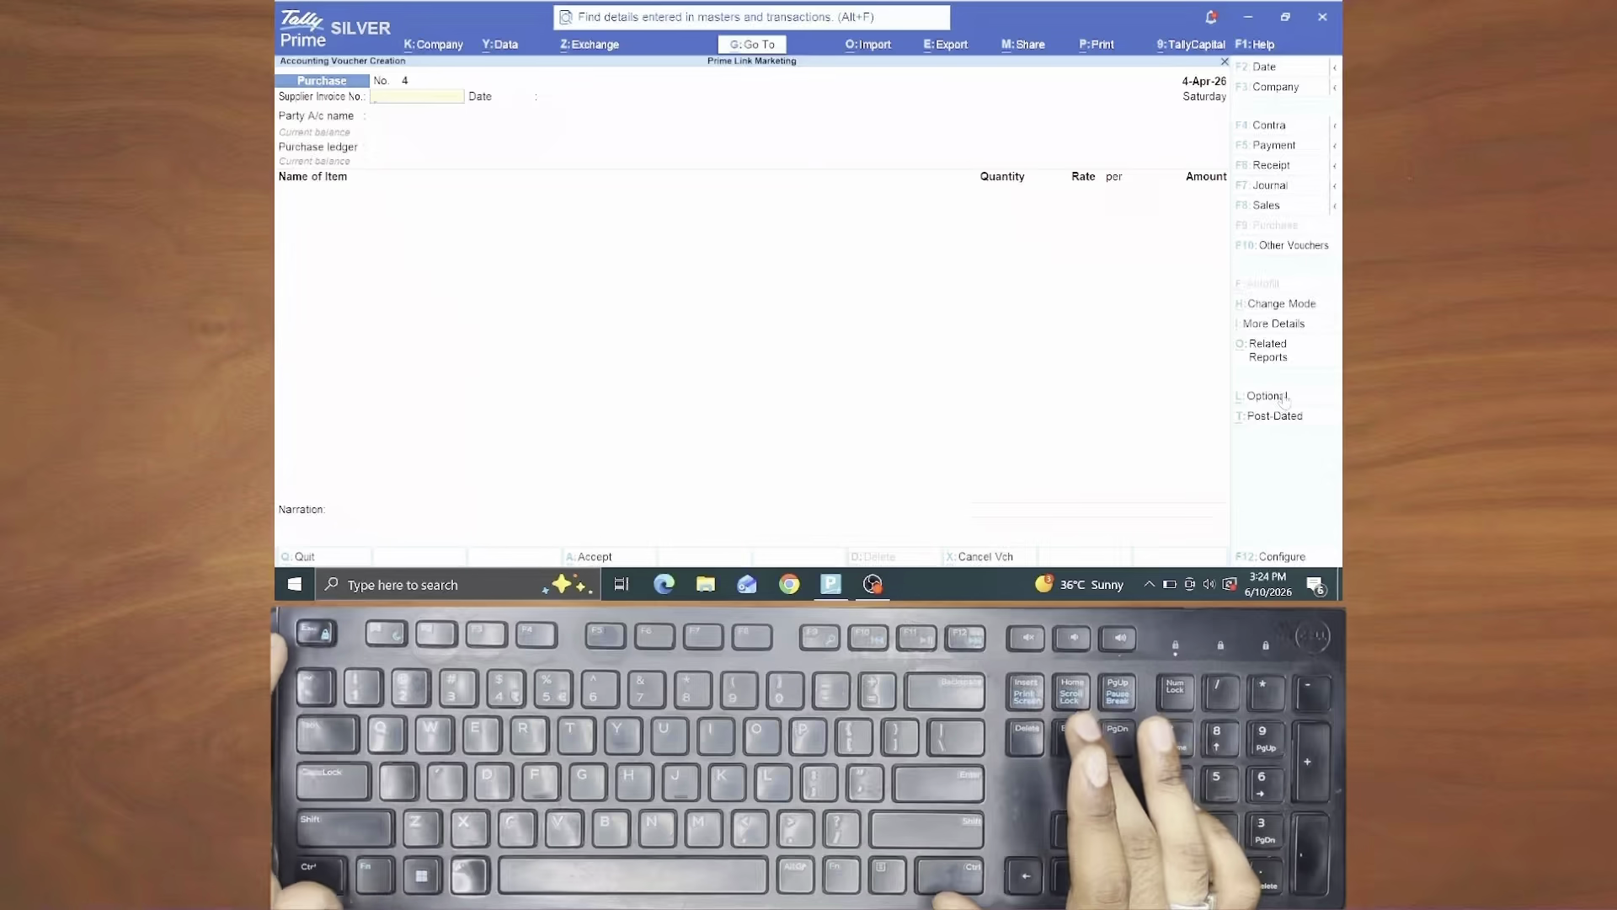
{"action": "key", "text": "Escape"}
{"action": "key", "text": "Escape"}
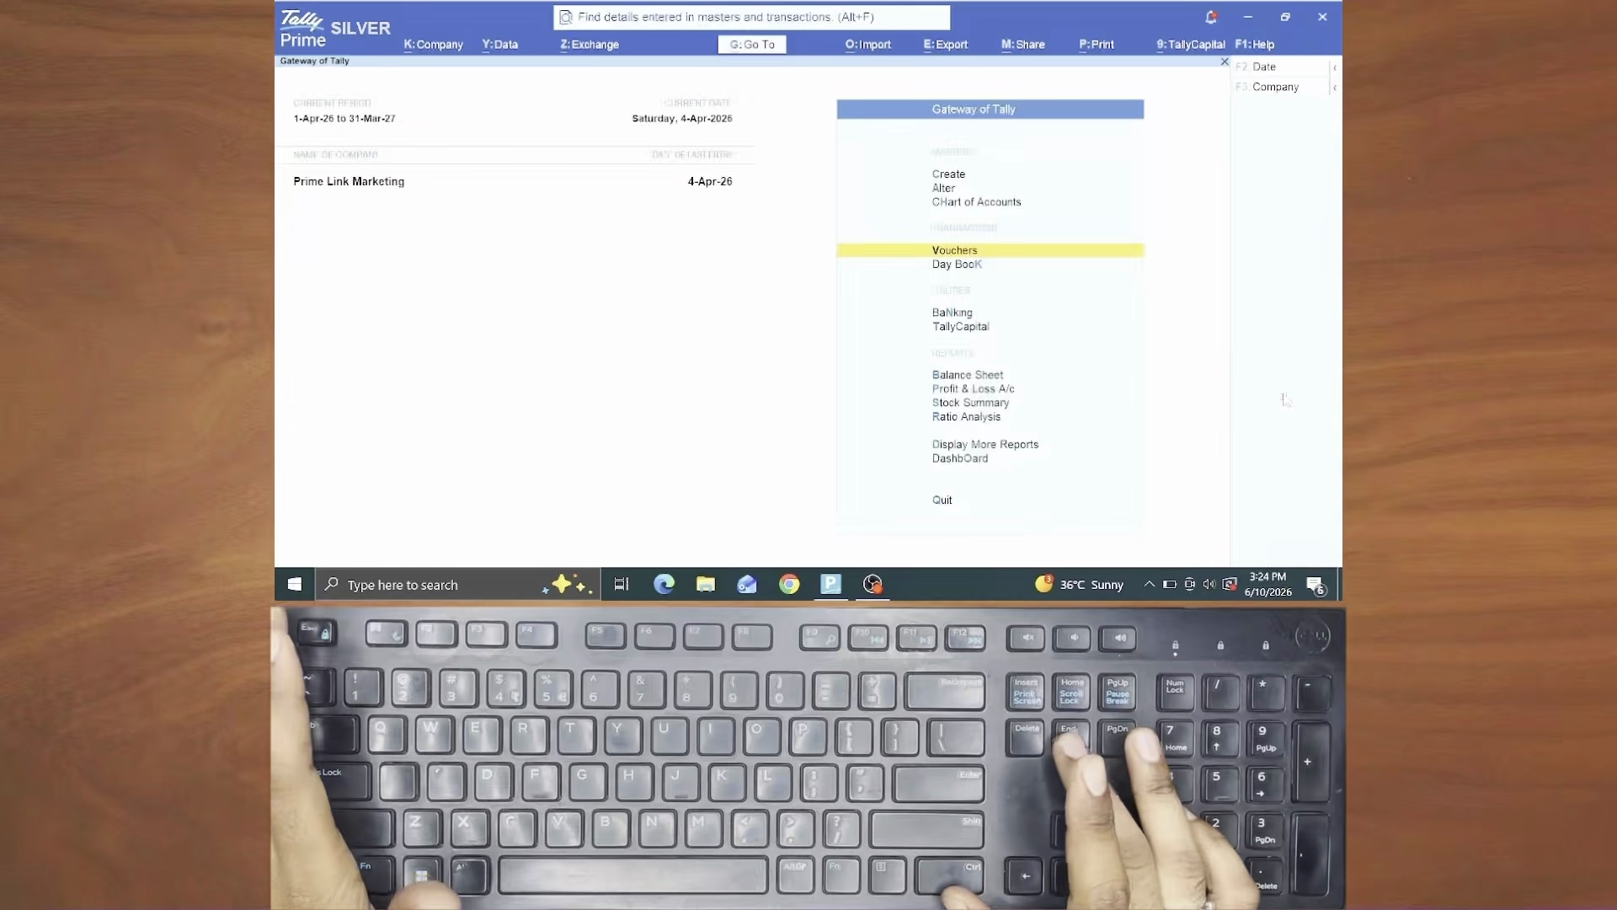
Open the Account Books list within Display More Reports
{"action": "key", "text": "Down"}
{"action": "key", "text": "Down"}
{"action": "key", "text": "Down"}
{"action": "key", "text": "Down"}
{"action": "key", "text": "Down"}
{"action": "key", "text": "Down"}
{"action": "key", "text": "Down"}
{"action": "key", "text": "Down"}
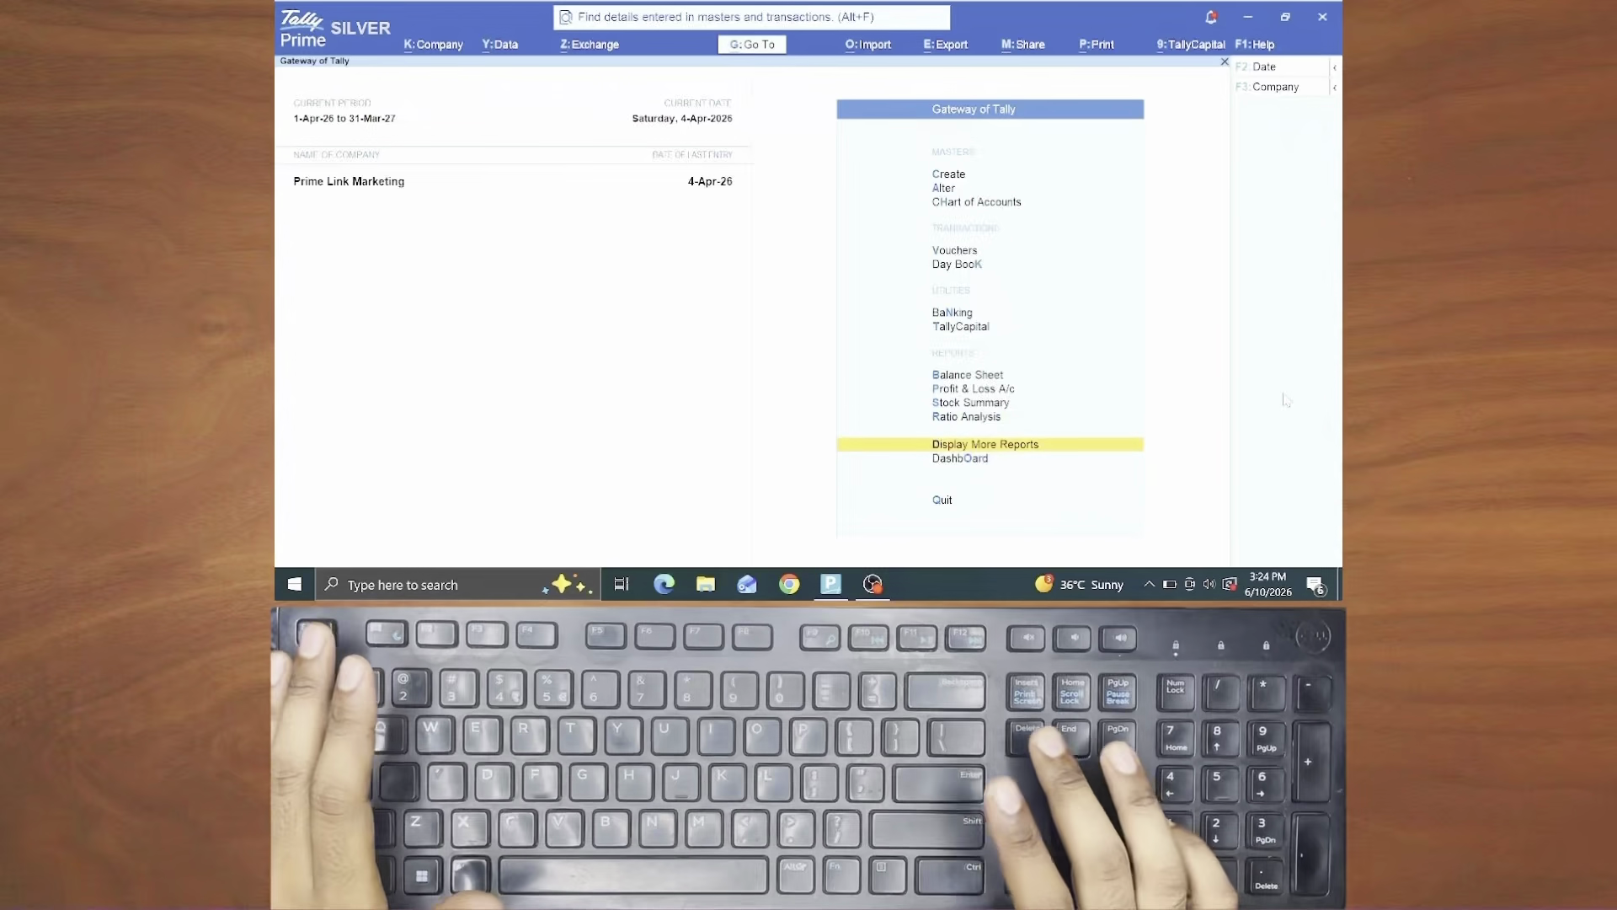
{"action": "key", "text": "Return"}
{"action": "key", "text": "Down"}
{"action": "key", "text": "Down"}
{"action": "key", "text": "Down"}
{"action": "key", "text": "Down"}
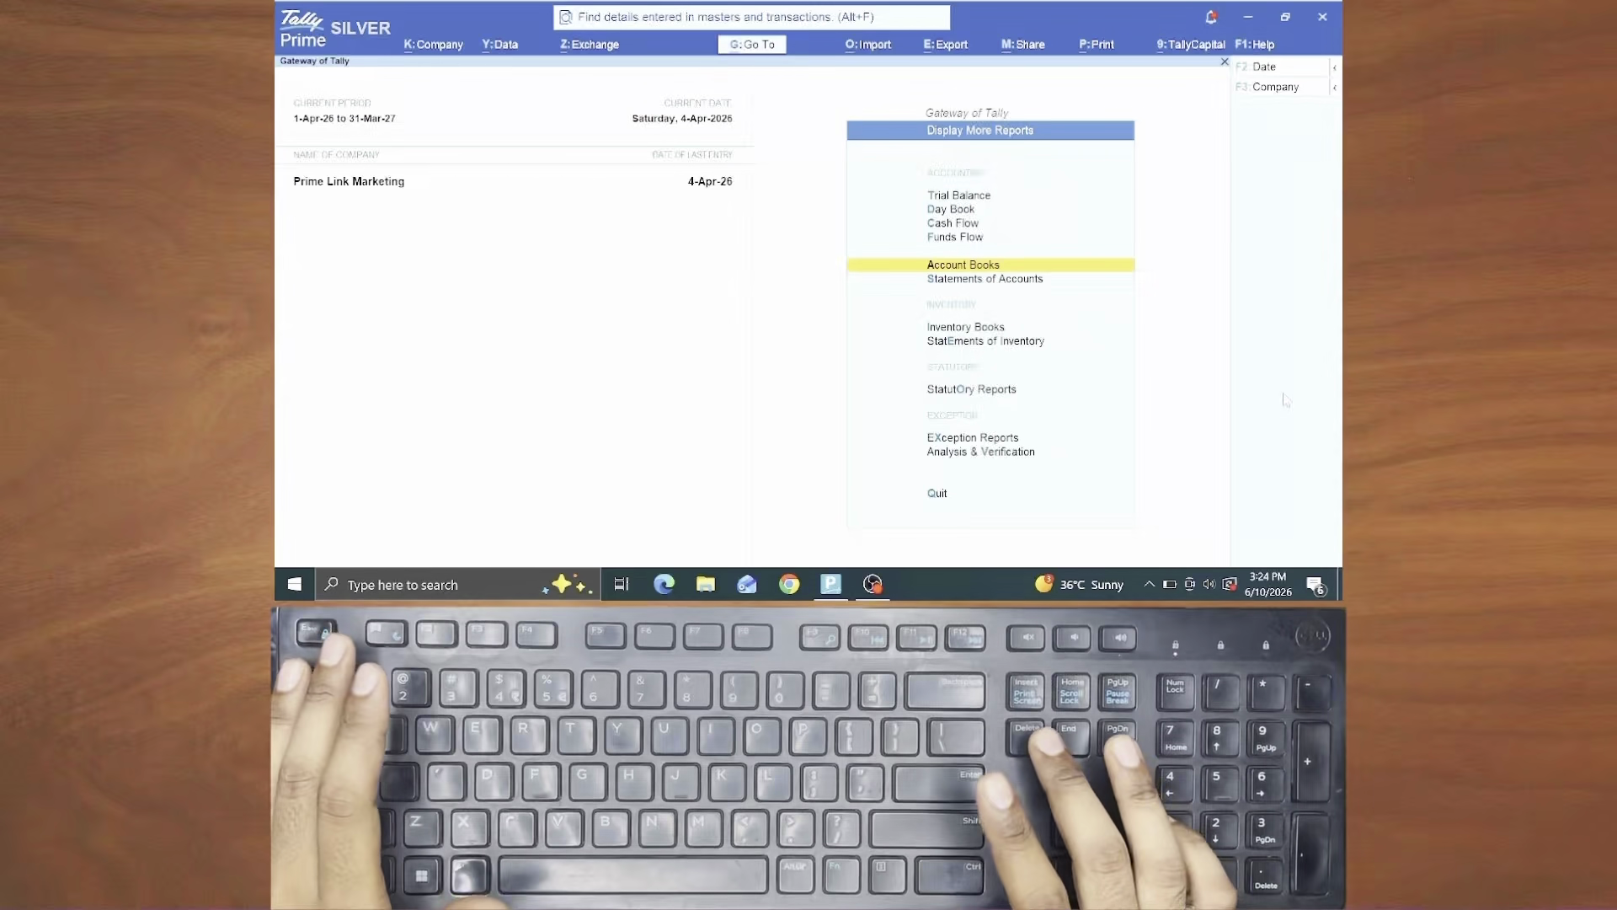
{"action": "key", "text": "Return"}
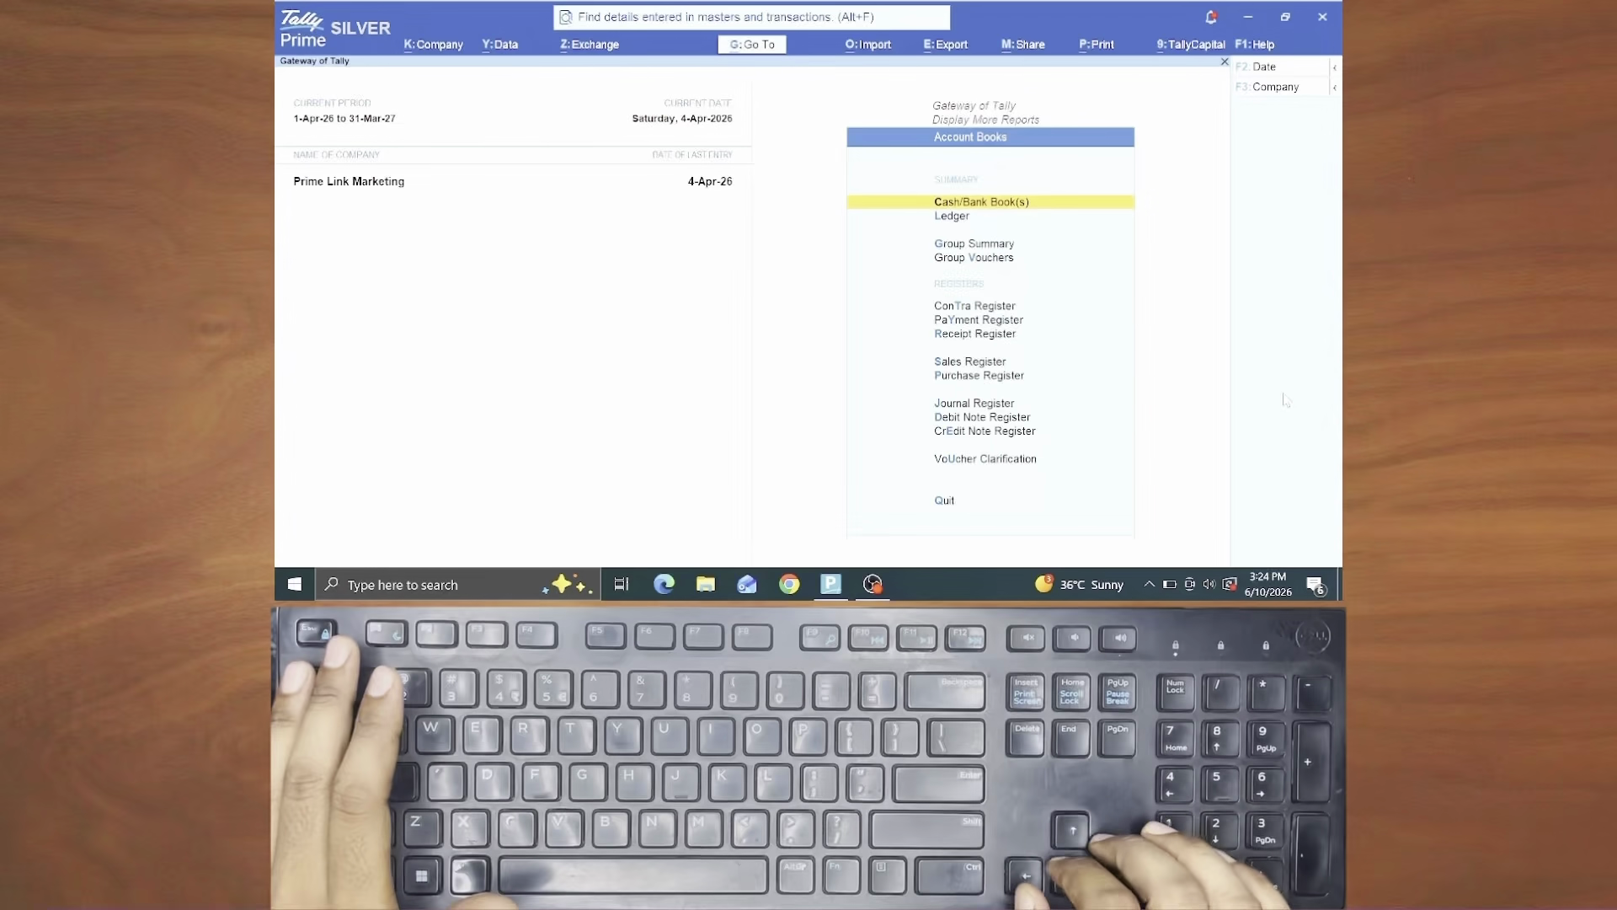
Open the Contra Register to show its monthly summary
{"action": "key", "text": "Down"}
{"action": "key", "text": "Down"}
{"action": "key", "text": "Down"}
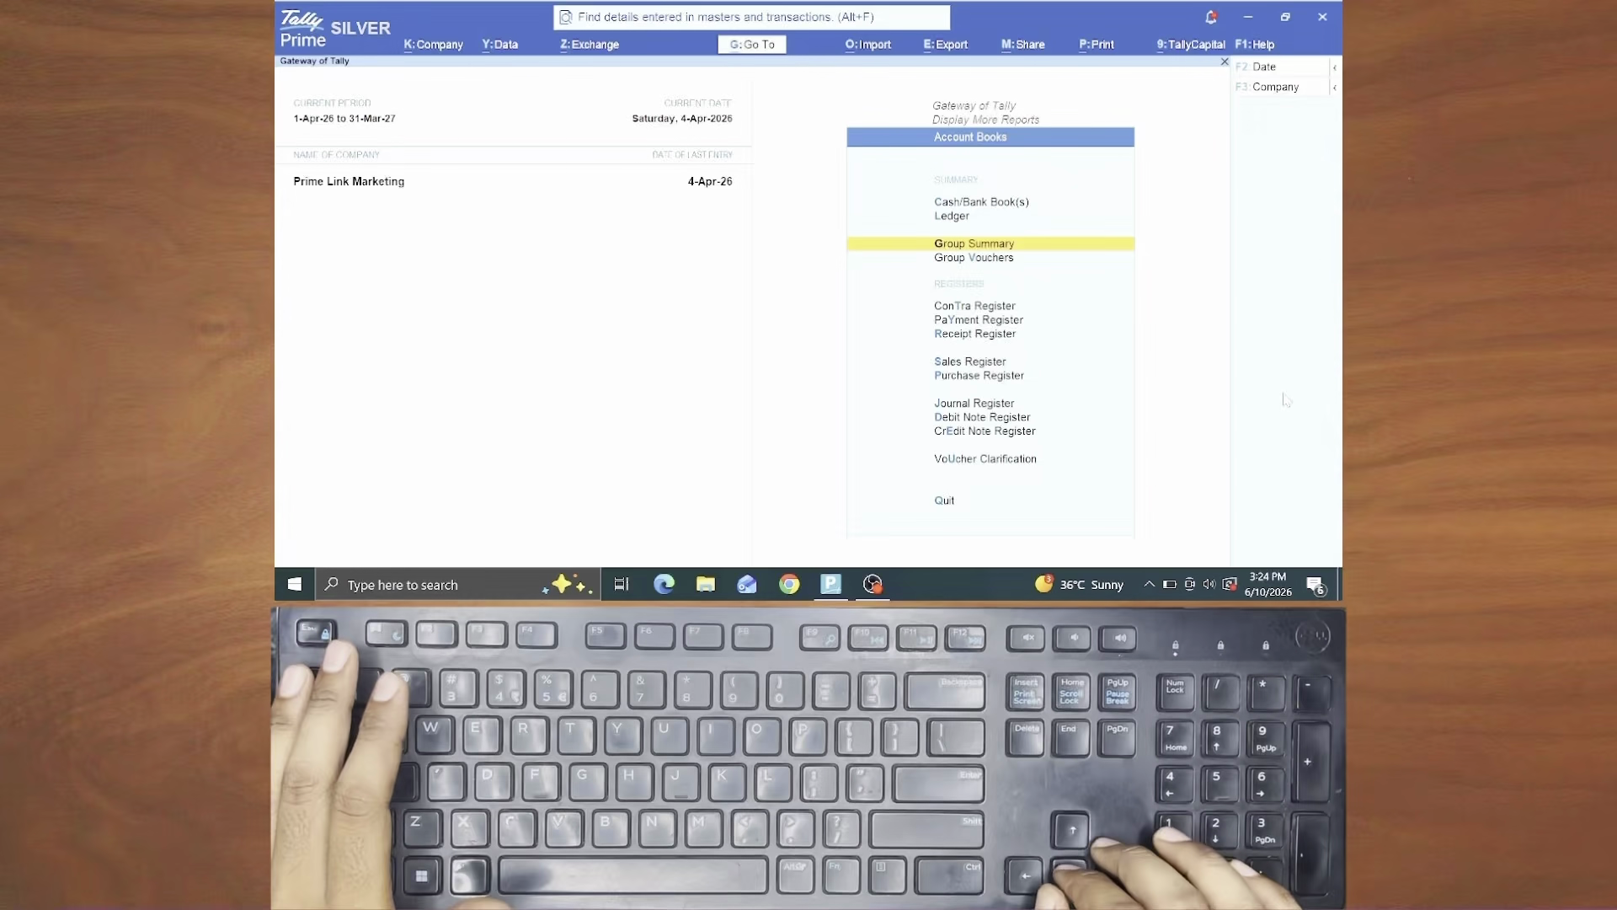
{"action": "key", "text": "Down"}
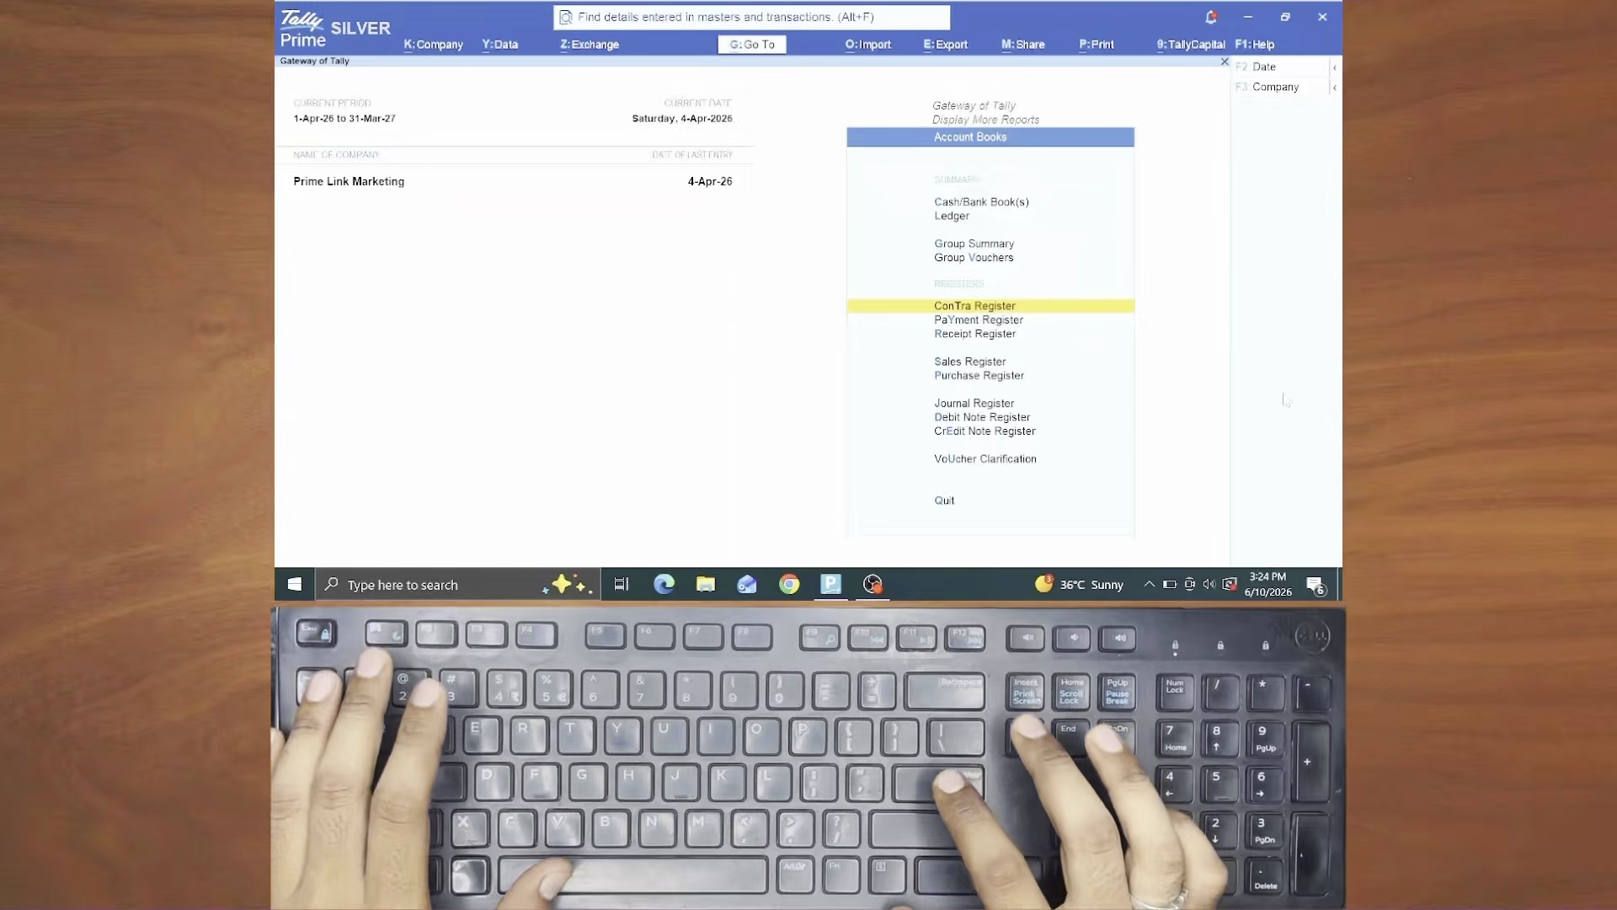
{"action": "key", "text": "Return"}
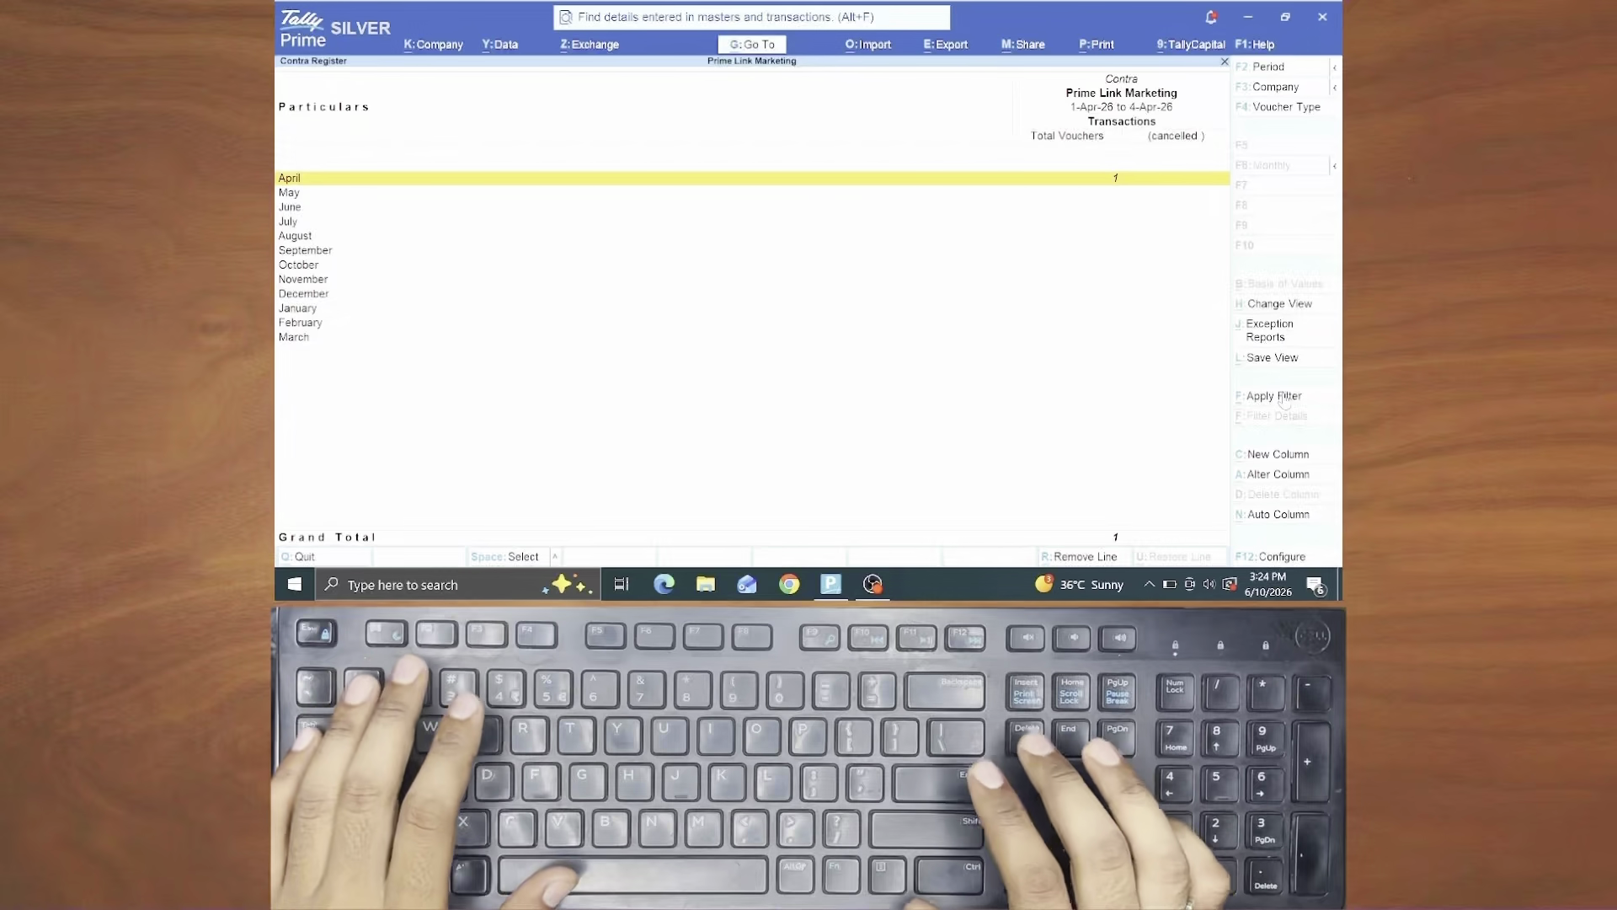
Open April's contra vouchers, inspect the Indian Bank contra entry, and return to the voucher list without altering it
{"action": "key", "text": "Return"}
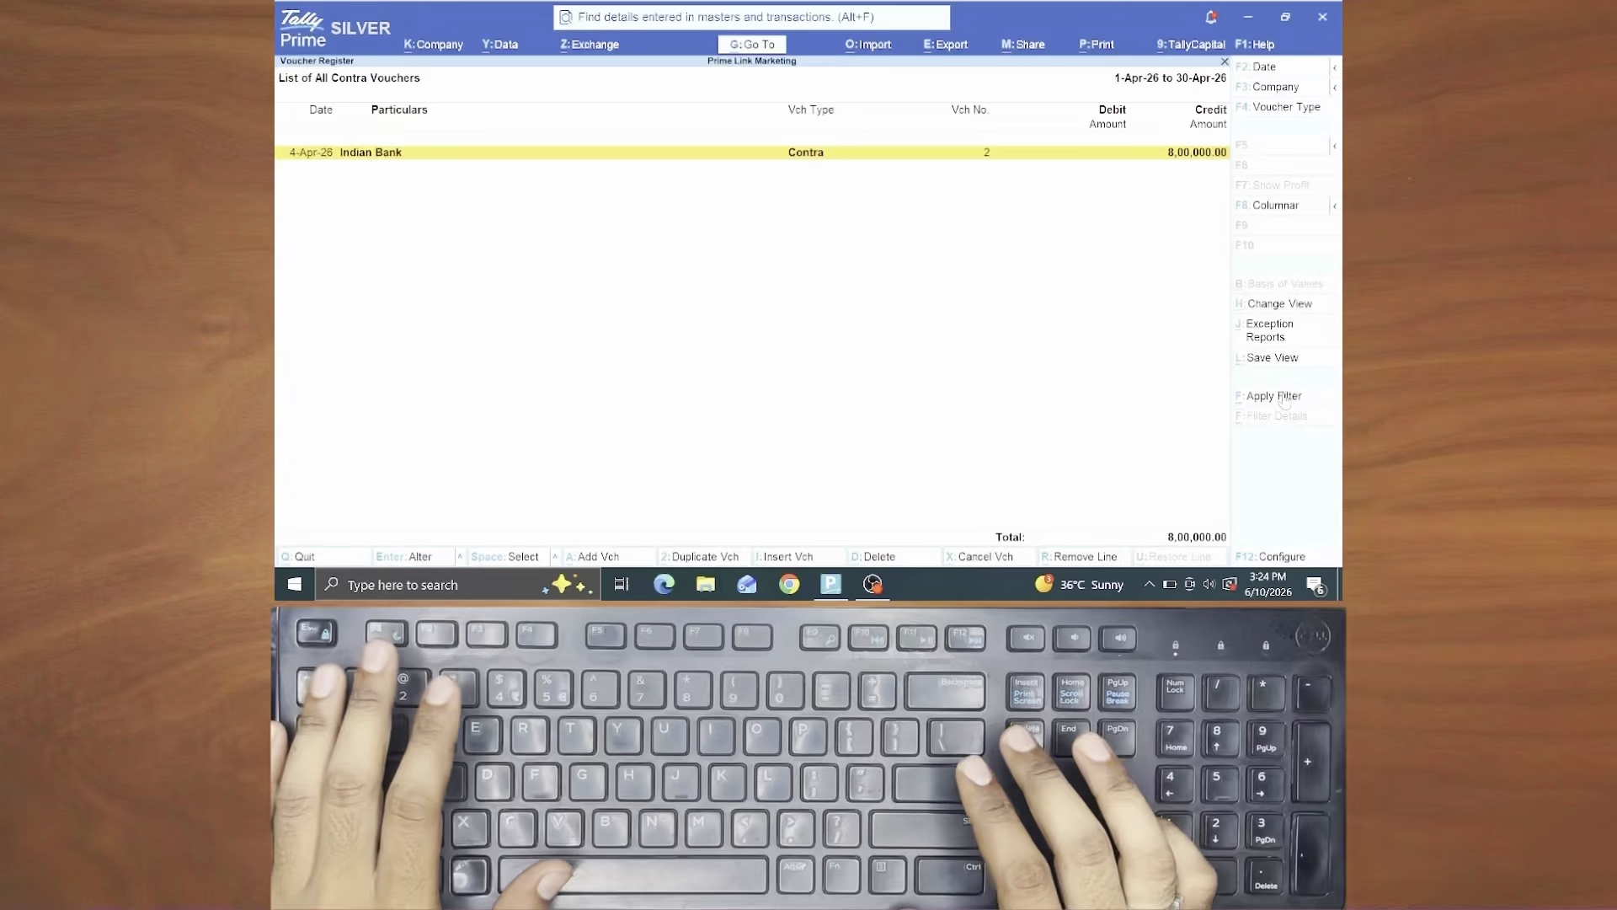
{"action": "key", "text": "Return"}
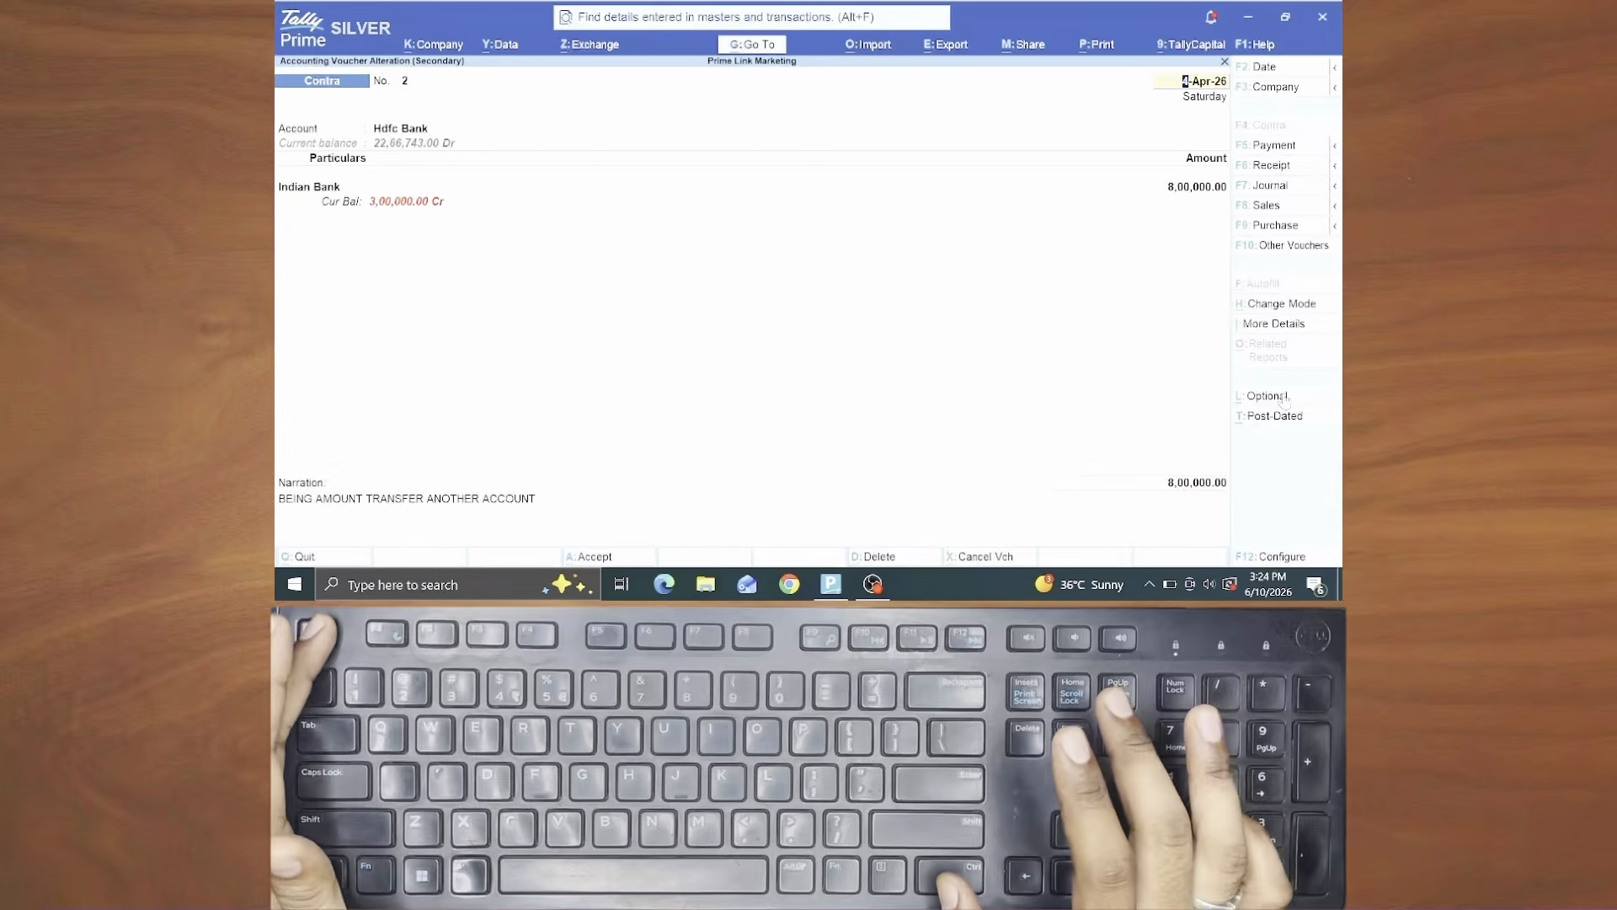
{"action": "key", "text": "Escape"}
{"action": "key", "text": "Escape"}
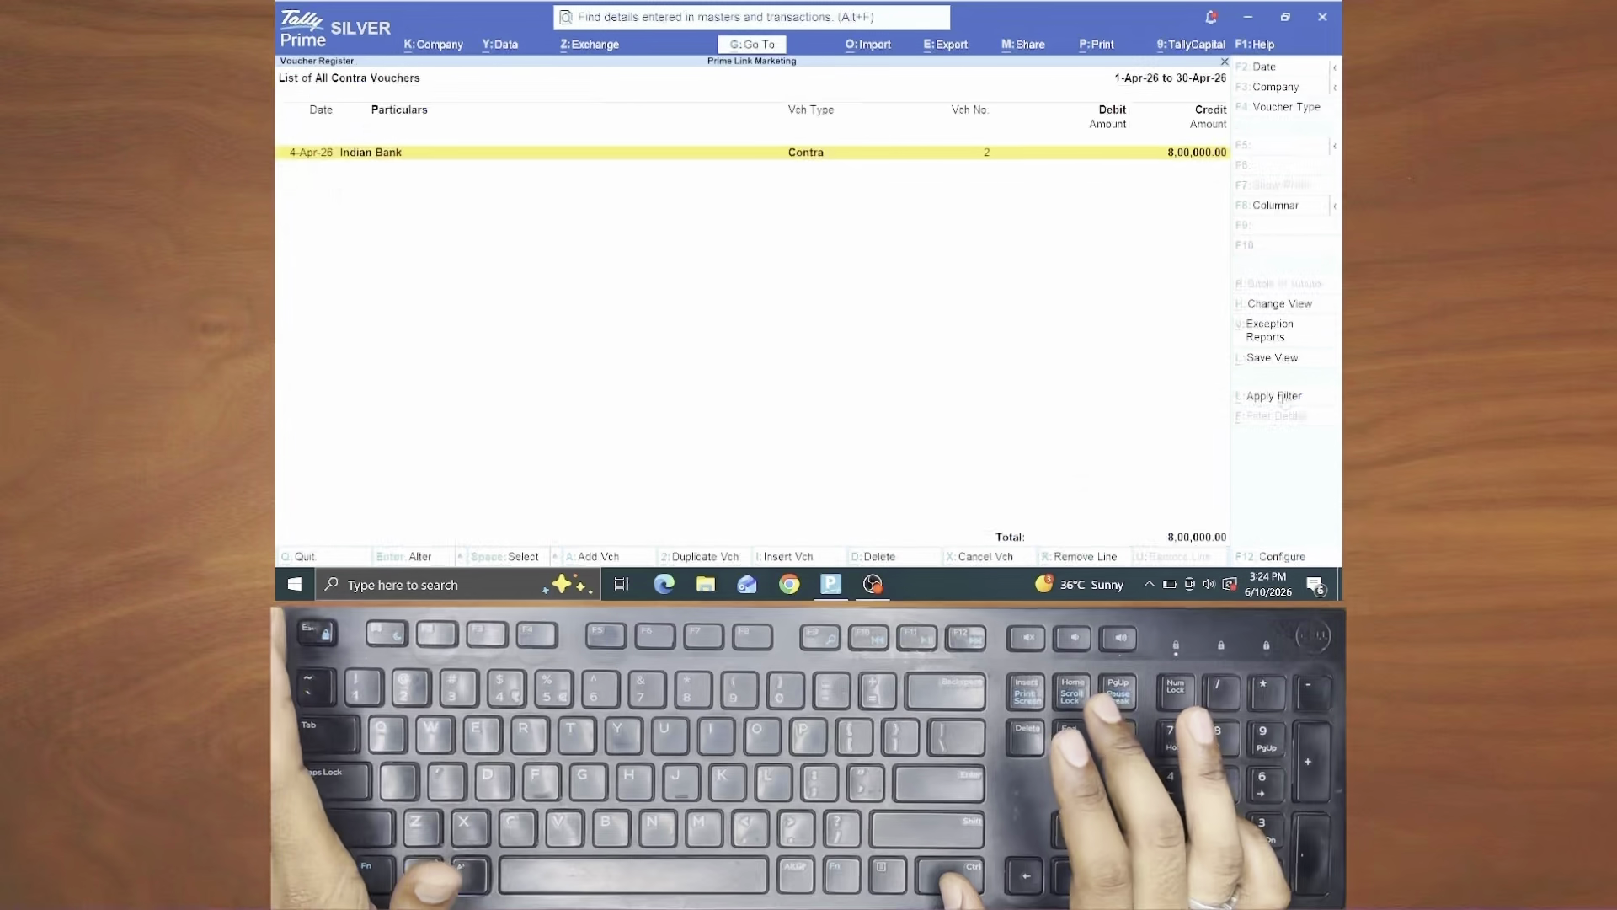
Close the Contra Register and look over the Payment, Receipt, Sales, Purchase and Journal registers in the Account Books list
{"action": "key", "text": "Escape"}
{"action": "key", "text": "Escape"}
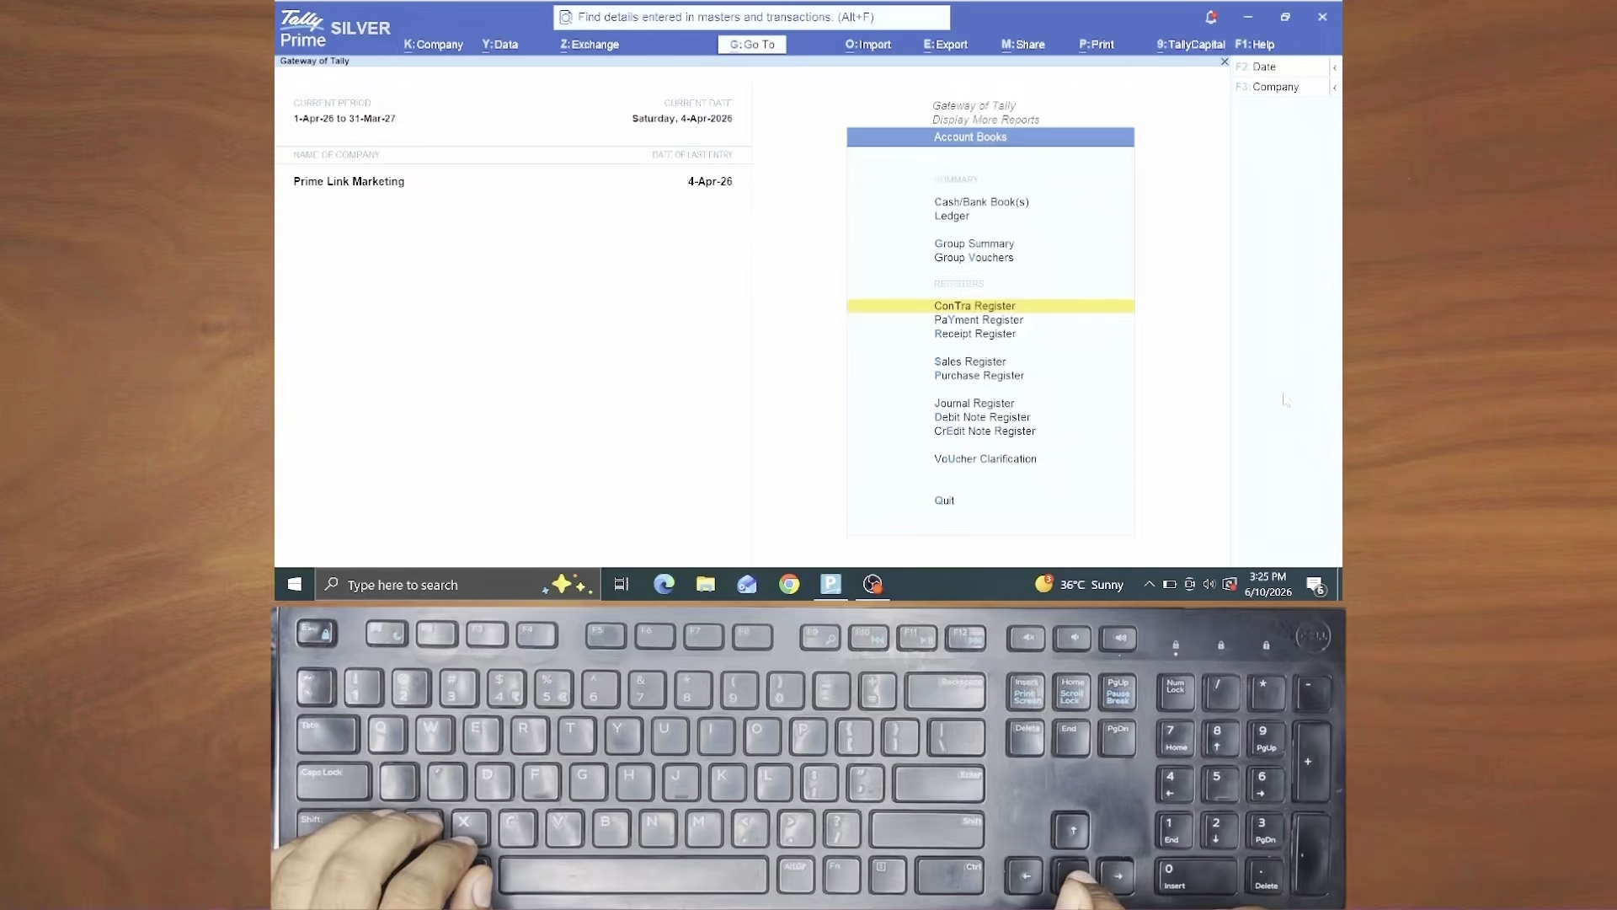
{"action": "key", "text": "Down"}
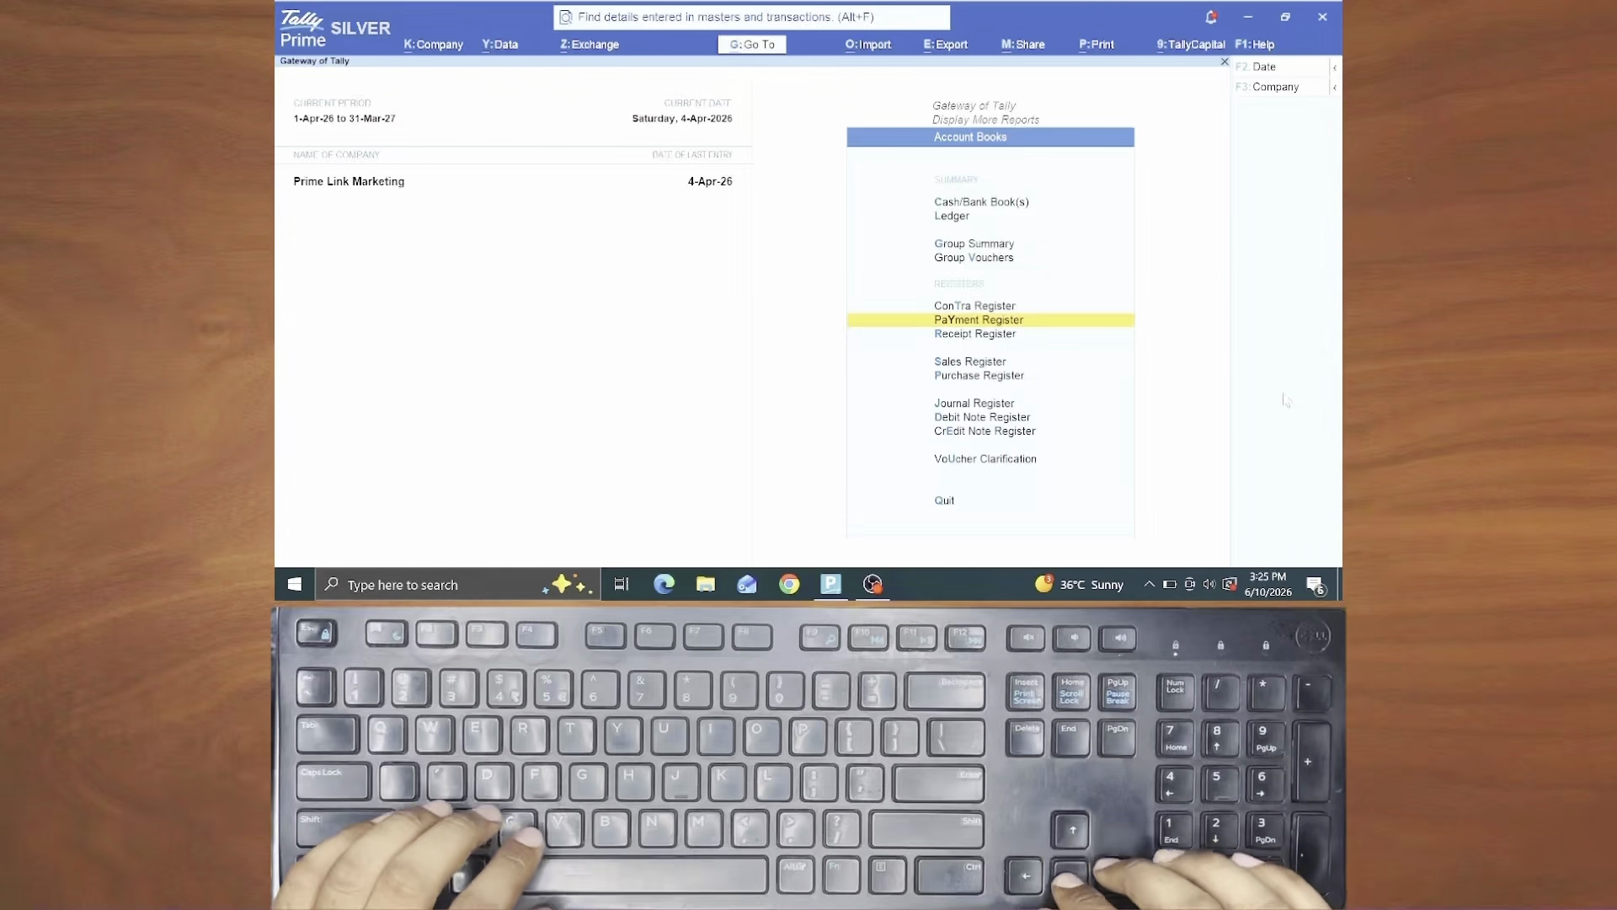
{"action": "key", "text": "Down"}
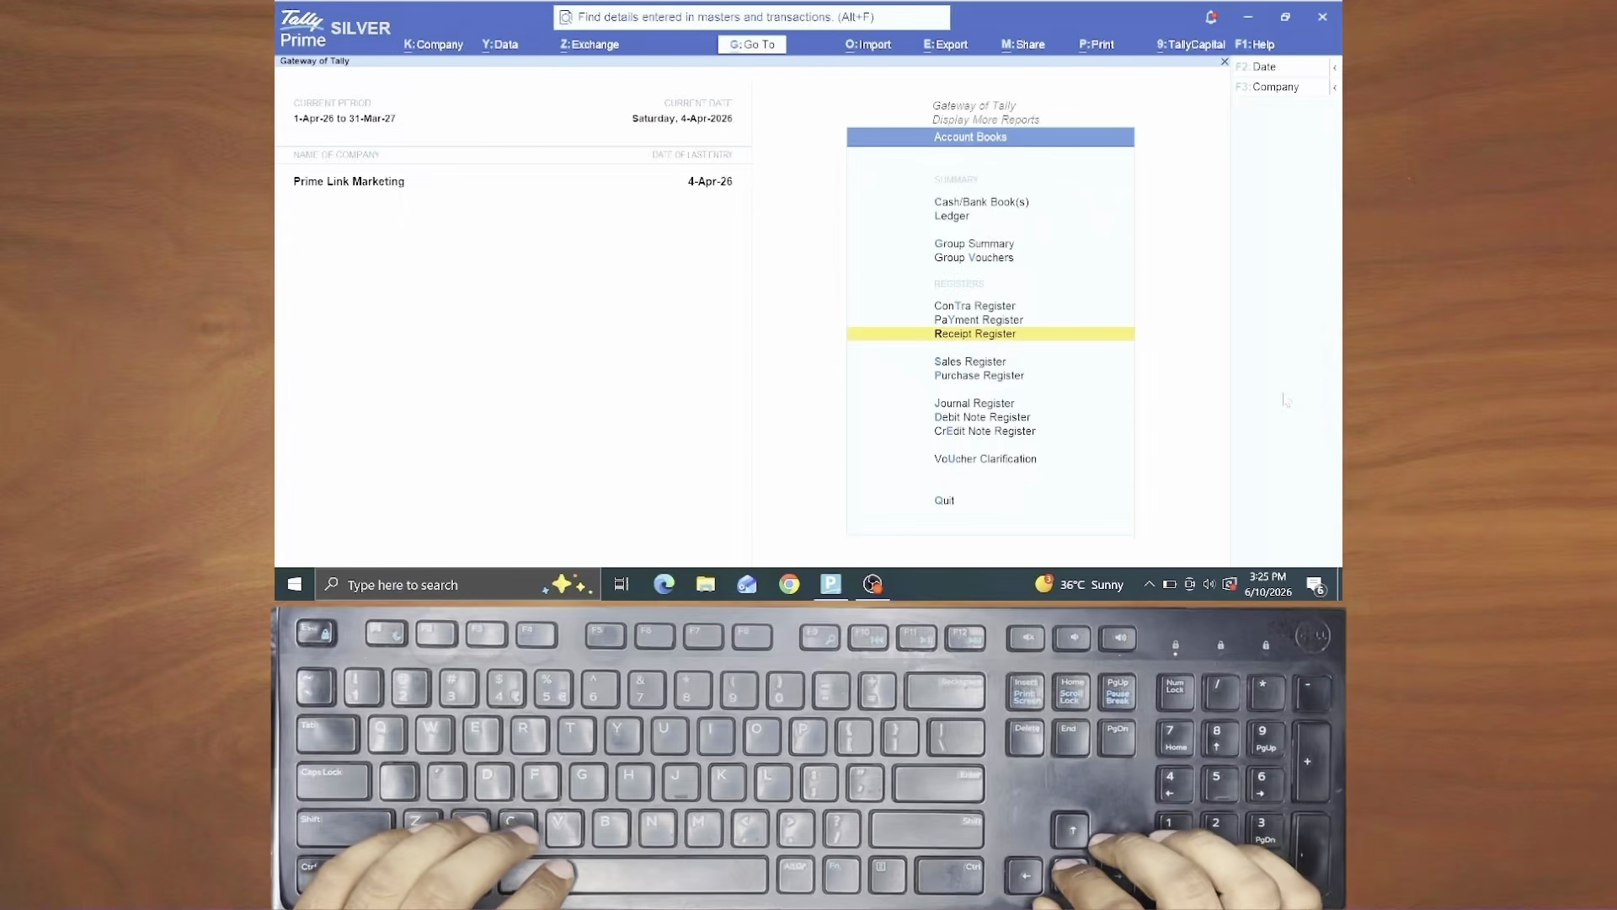
{"action": "key", "text": "Down"}
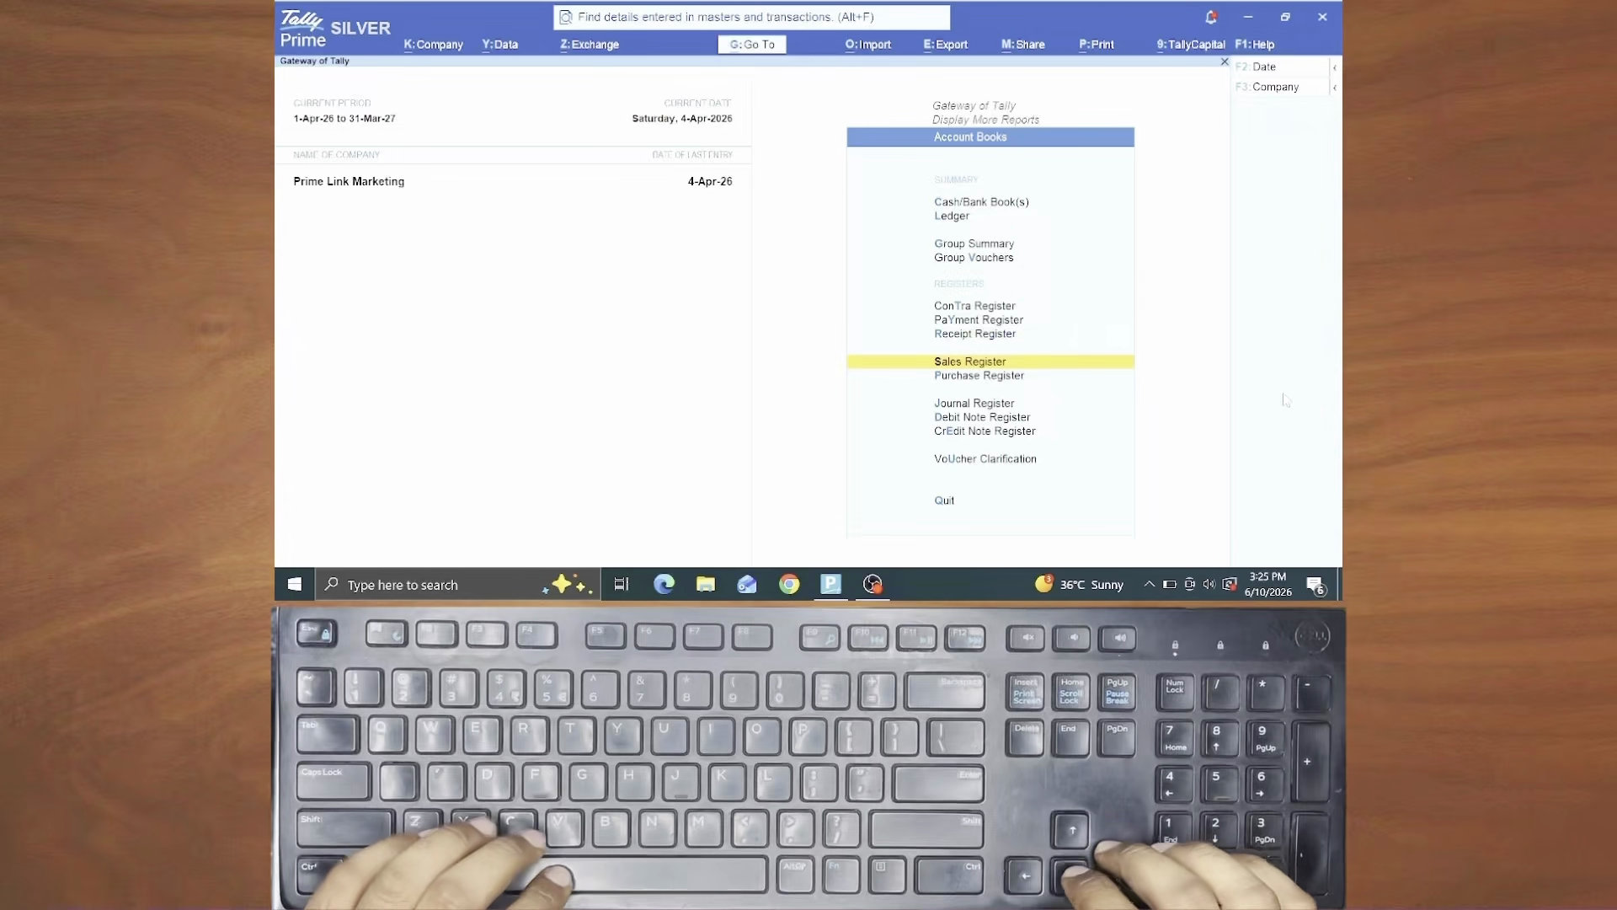
{"action": "key", "text": "Down"}
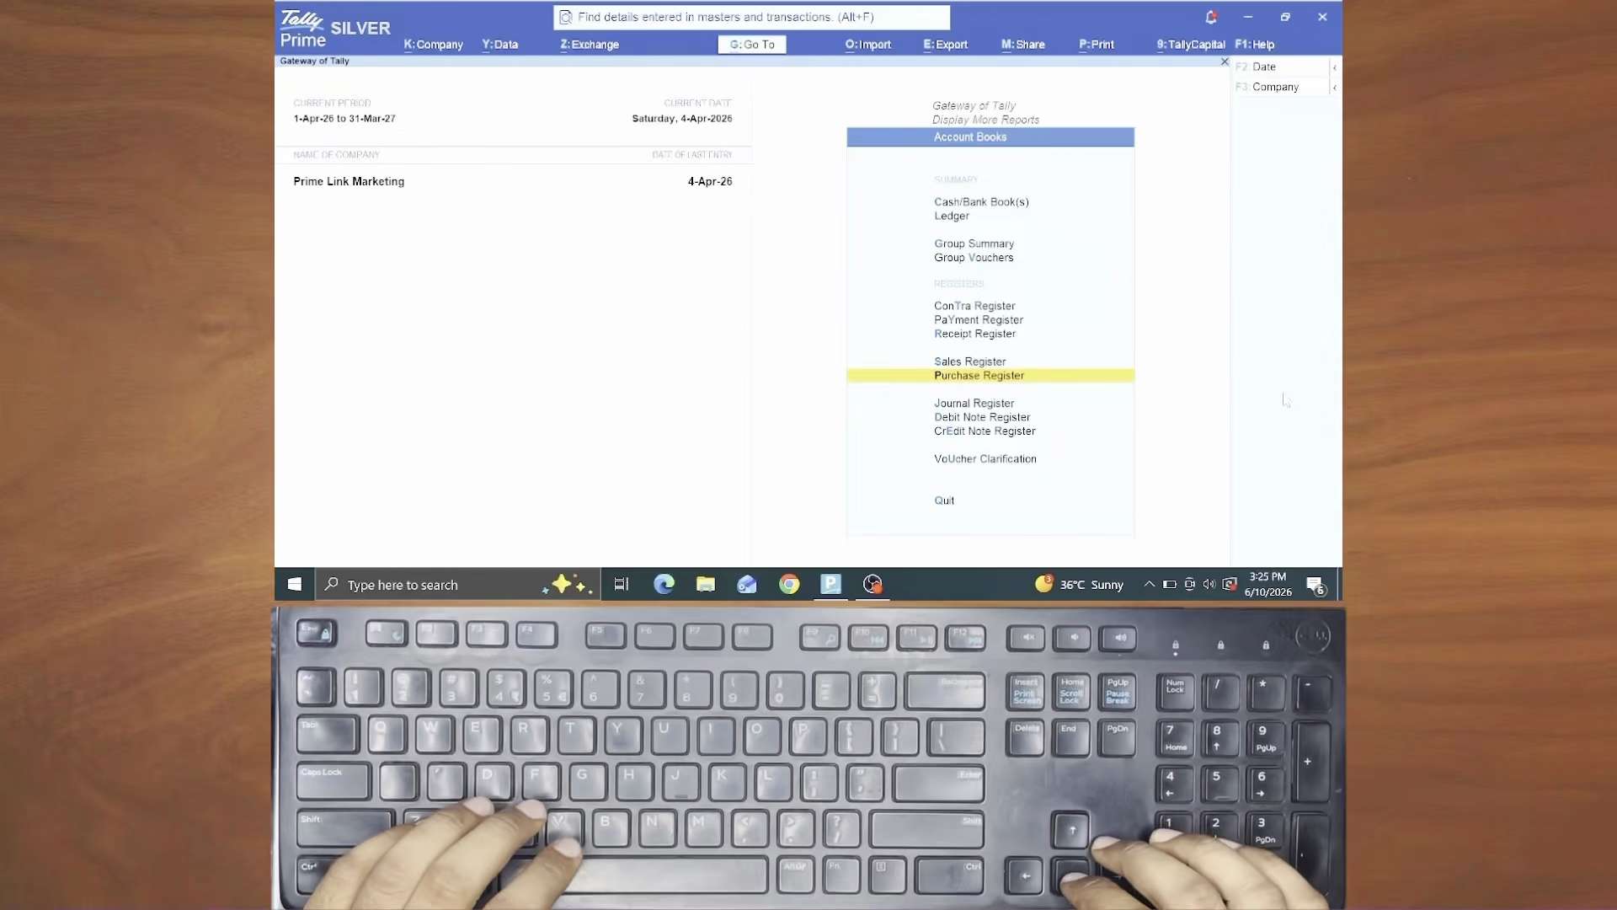
{"action": "key", "text": "Down"}
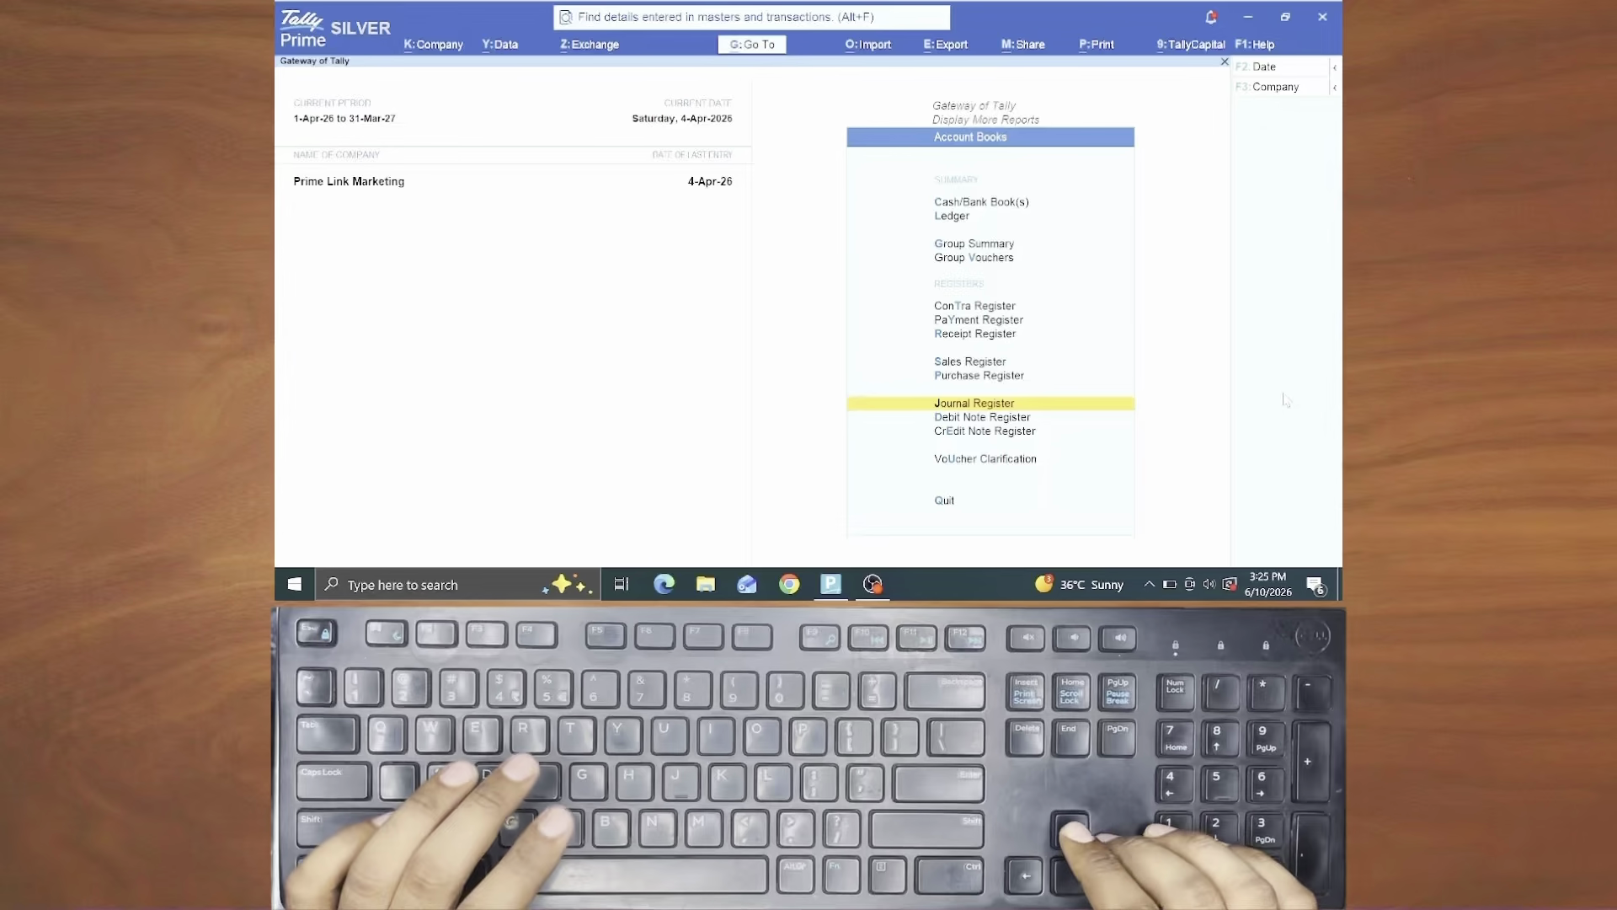
{"action": "key", "text": "Up"}
{"action": "key", "text": "Up"}
{"action": "key", "text": "Up"}
{"action": "key", "text": "Up"}
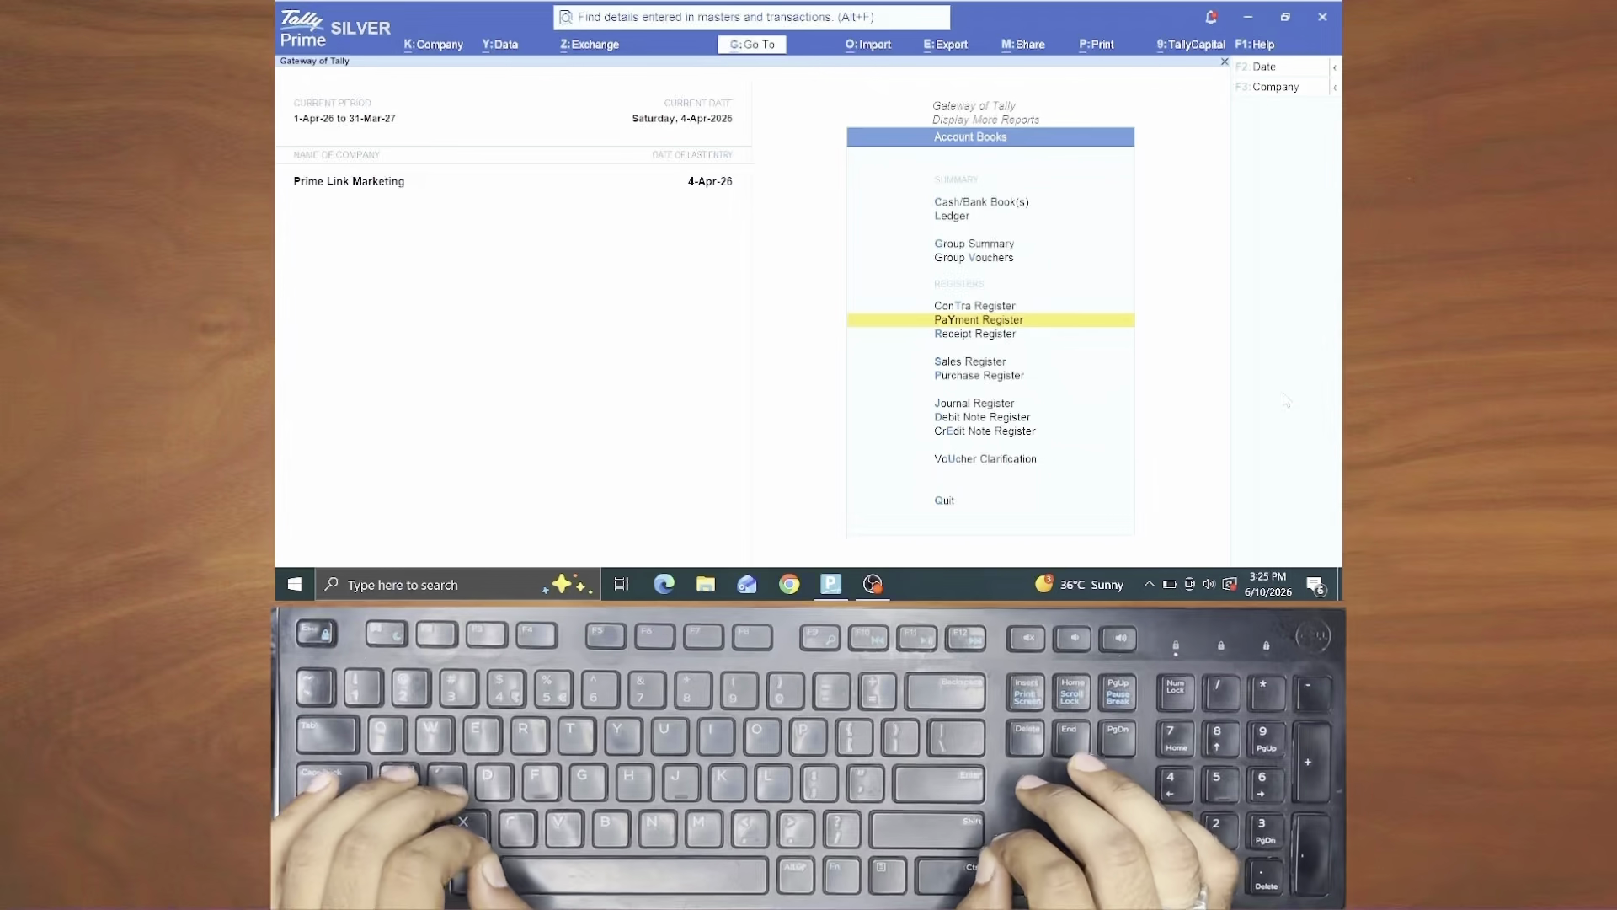
Leave Account Books and Display More Reports to return to the Gateway of Tally
{"action": "key", "text": "Escape"}
{"action": "key", "text": "Escape"}
{"action": "key", "text": "Escape"}
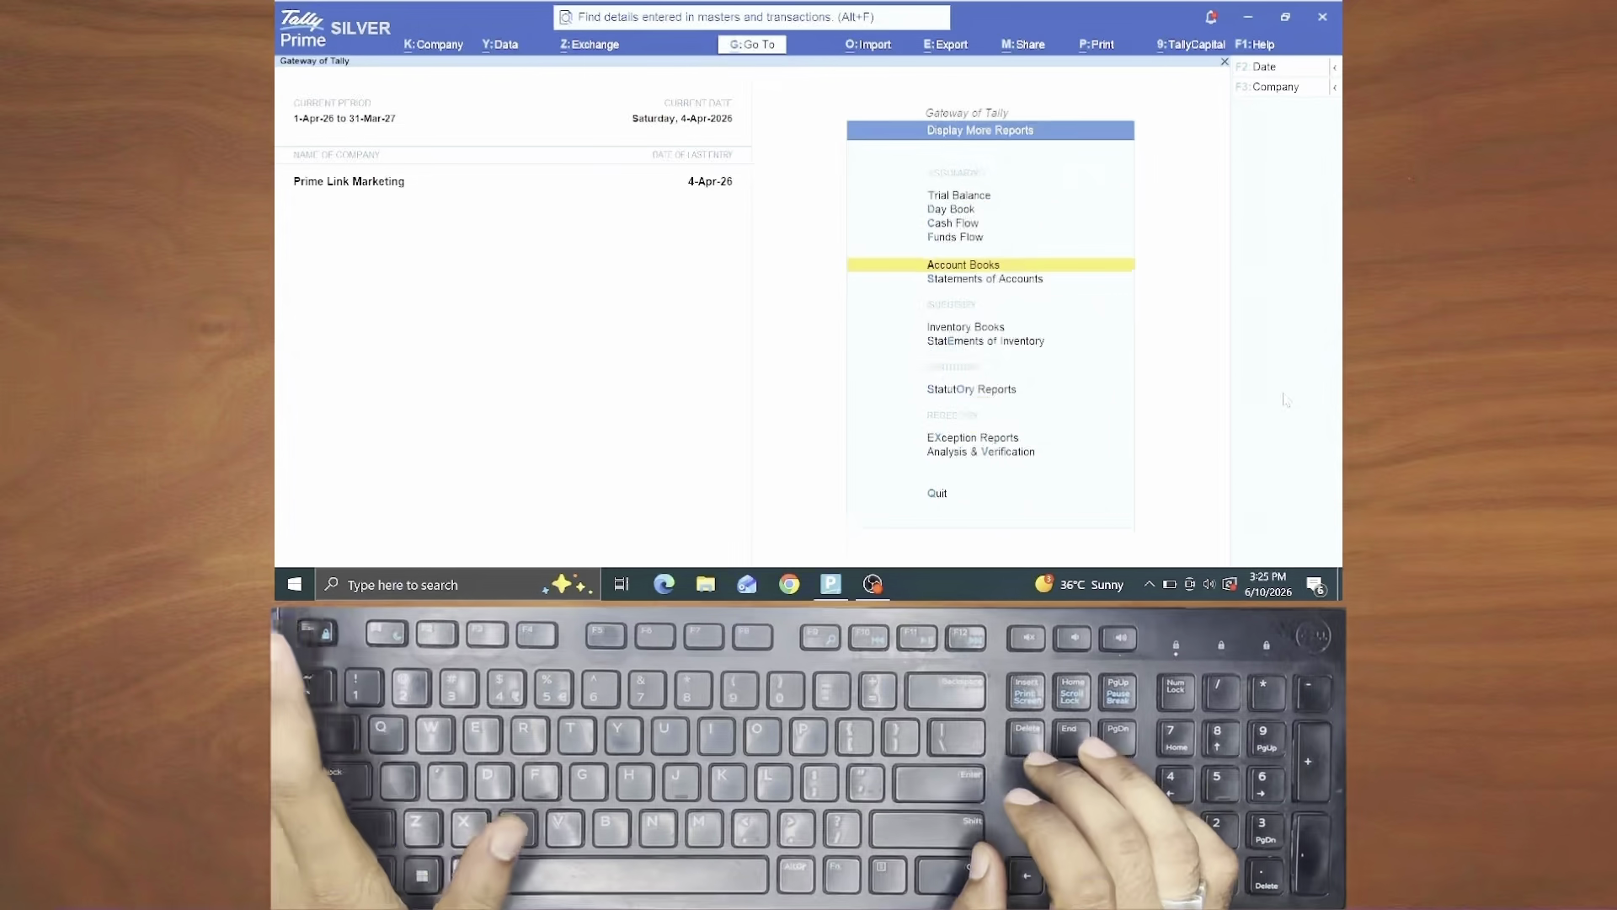
{"action": "key", "text": "Escape"}
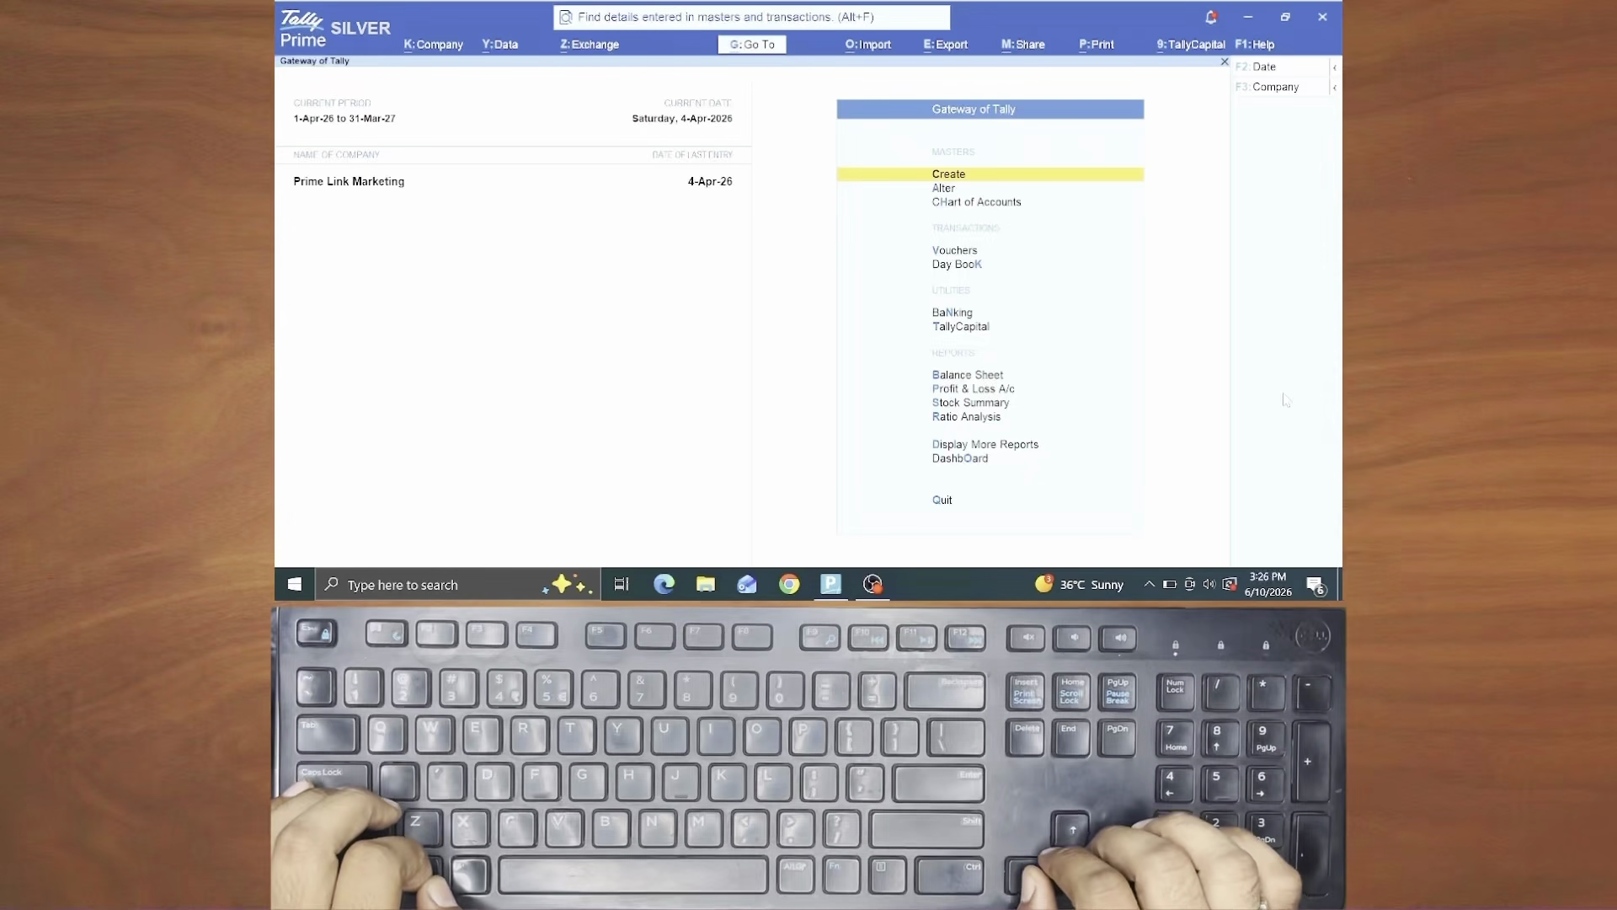
Select Vouchers under Transactions in the Gateway of Tally
{"action": "key", "text": "Down"}
{"action": "key", "text": "Down"}
{"action": "key", "text": "Down"}
{"action": "key", "text": "Down"}
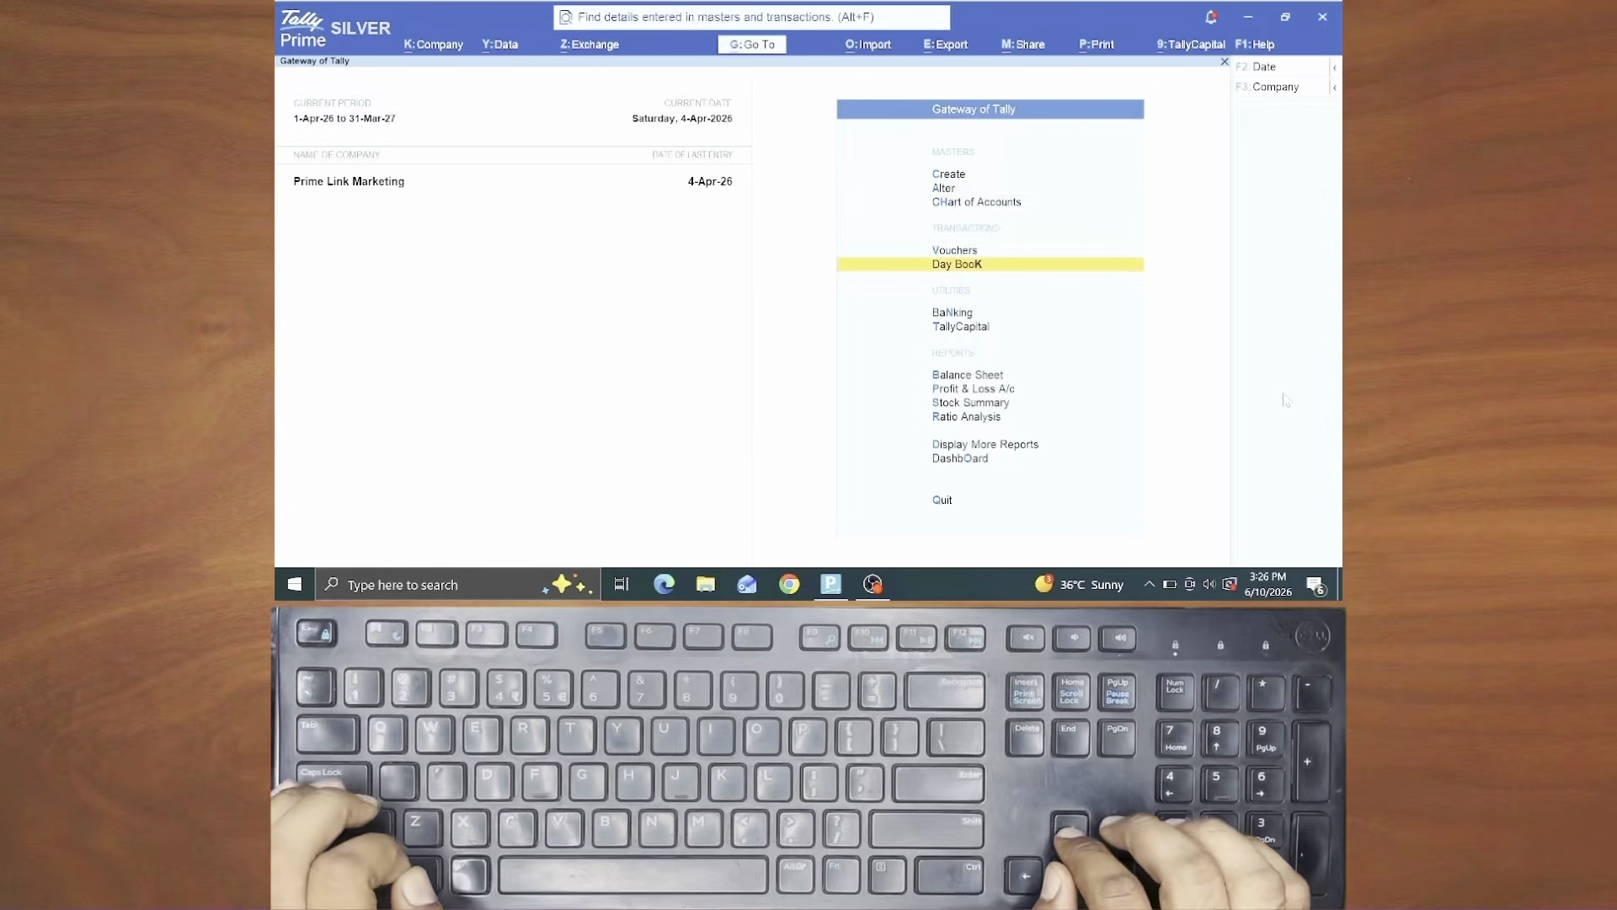
{"action": "key", "text": "Up"}
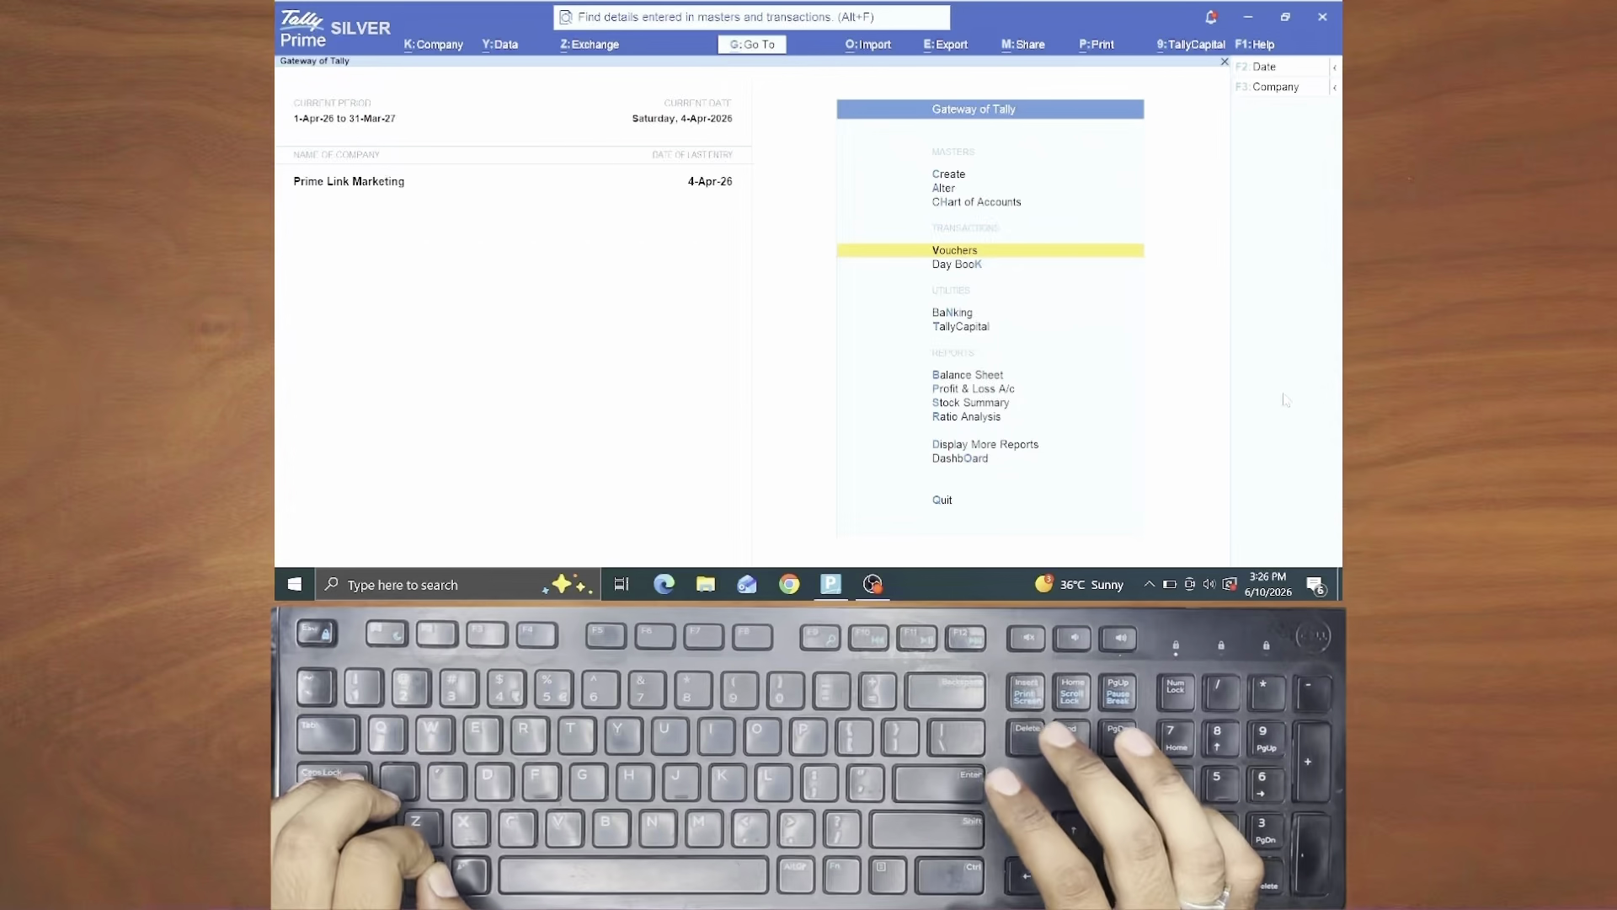